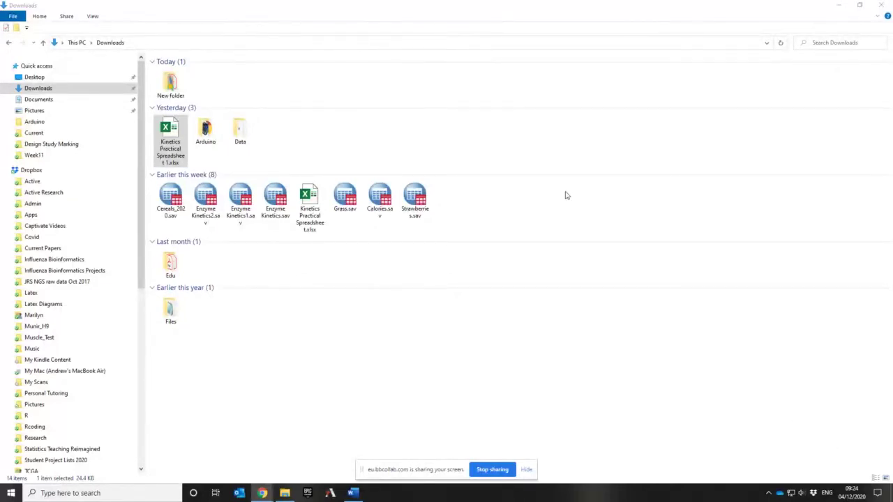
Open Enzyme Kinetics.sav from Downloads into the SPSS Data Editor
double_click(278, 197)
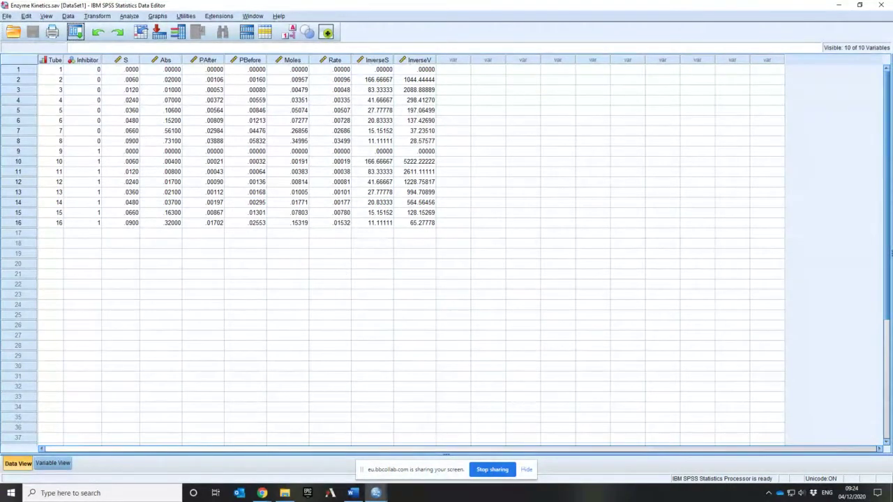
left_click(21, 70)
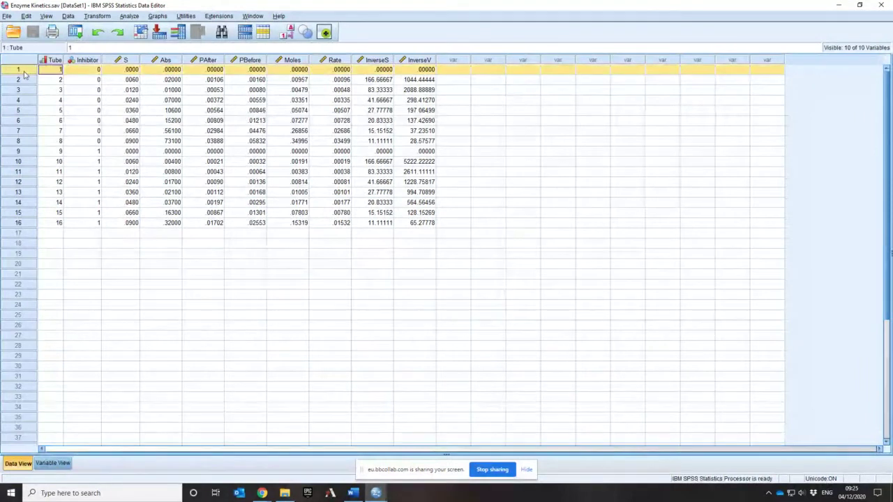
left_click(21, 151)
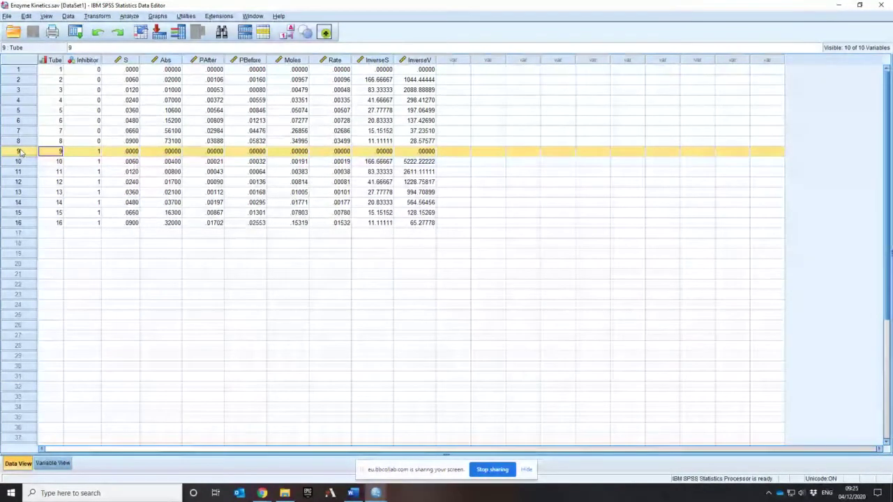
left_click(173, 151)
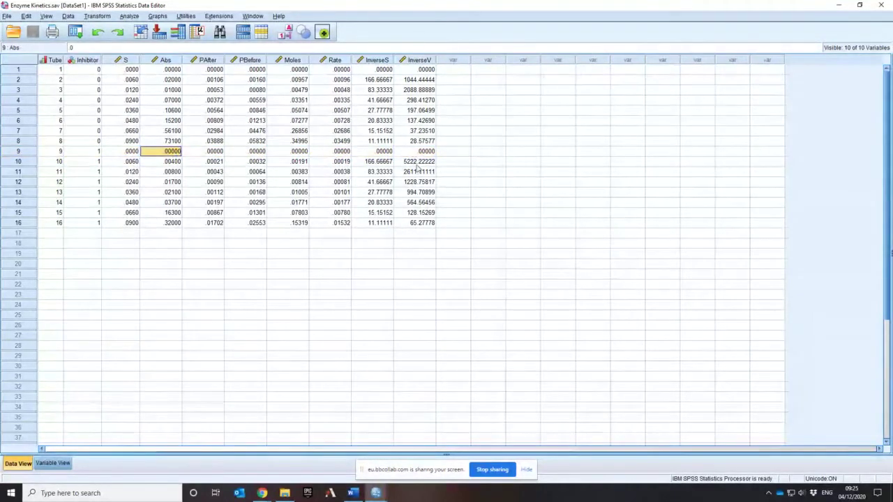
left_click(385, 153)
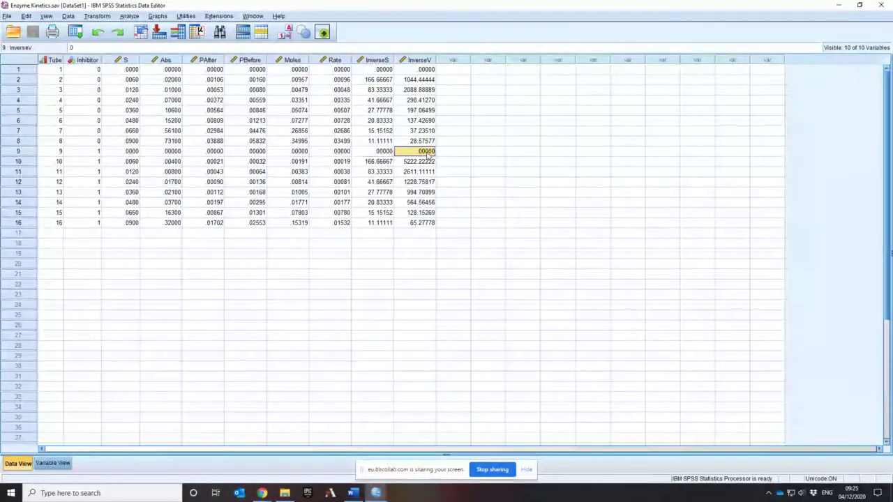
key("ctrl+Up")
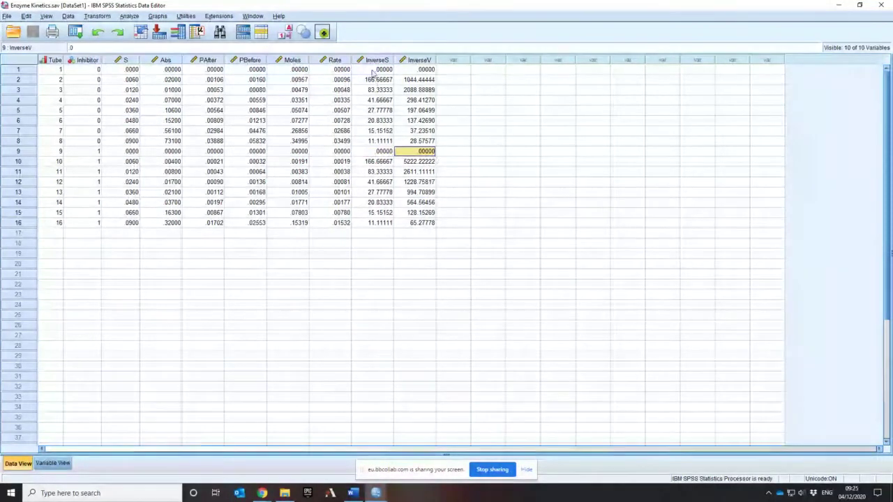
key("Right")
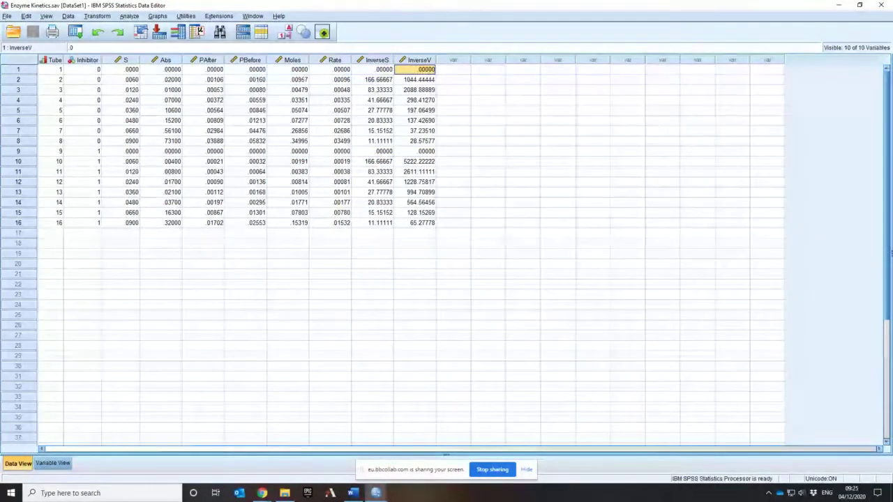
left_click(33, 152)
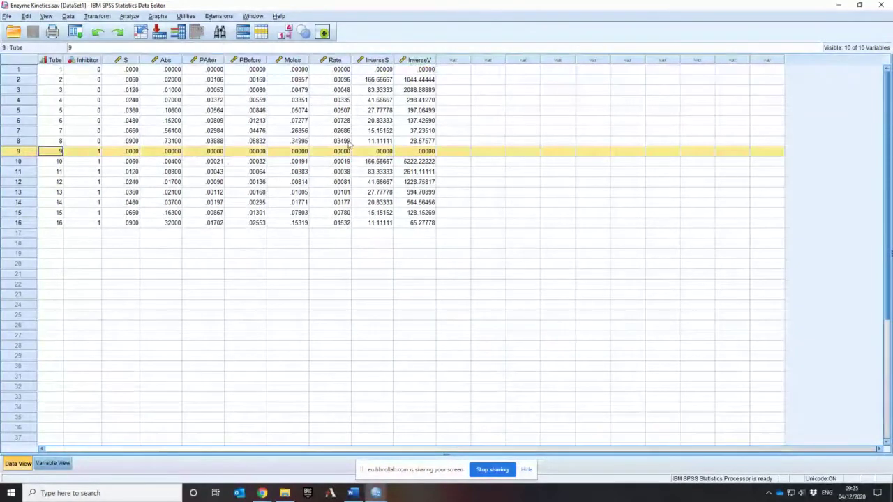
left_click(28, 72)
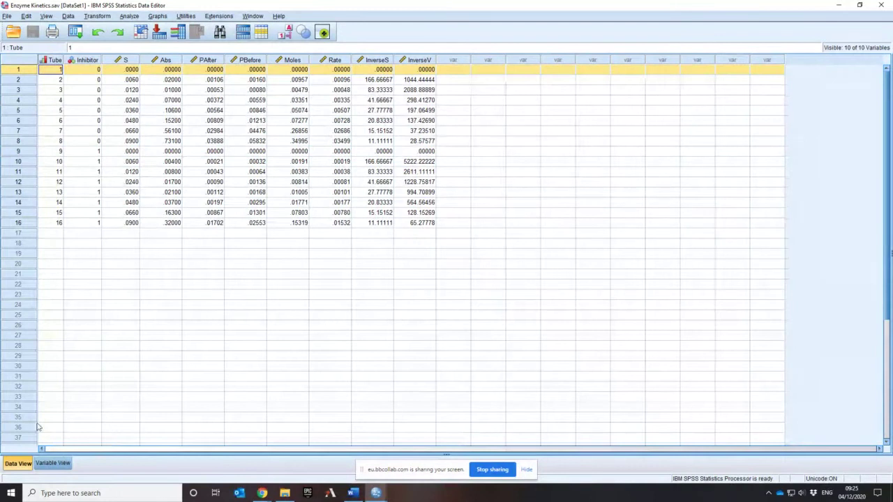
In Variable View, give InverseS a discrete missing value of 0
left_click(62, 466)
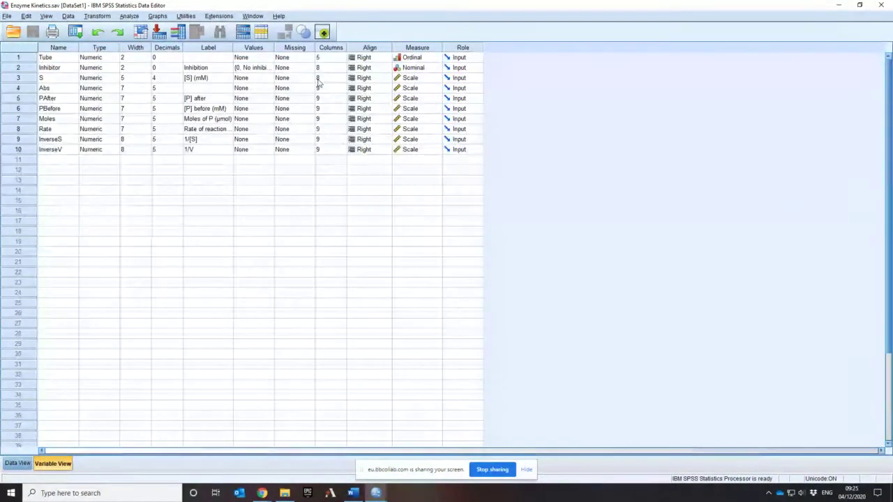
left_click(301, 140)
left_click(309, 139)
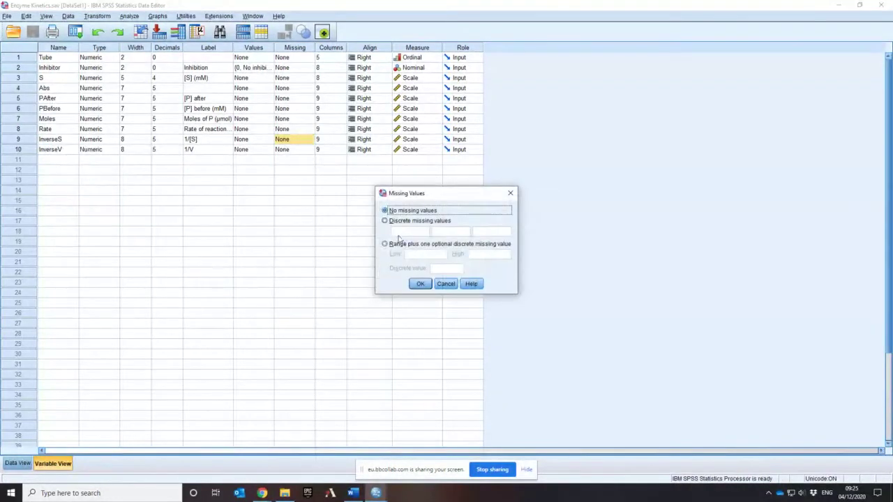
left_click(386, 222)
left_click(409, 233)
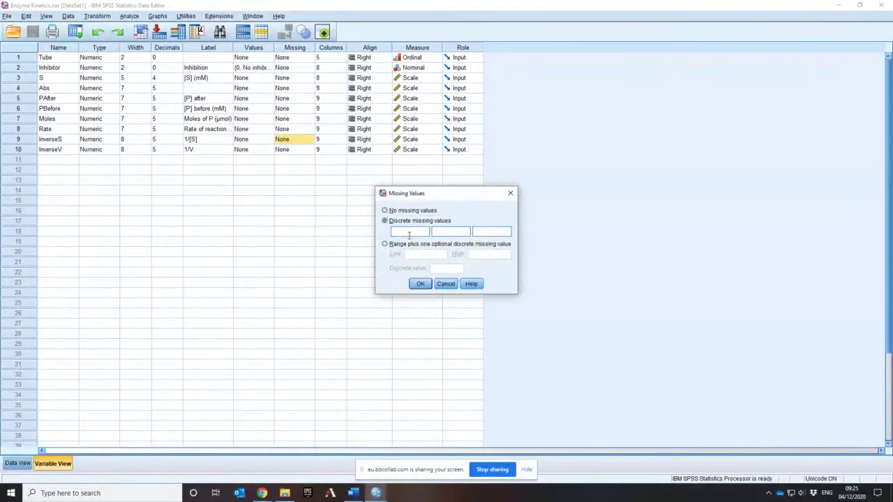
type("0")
left_click(421, 284)
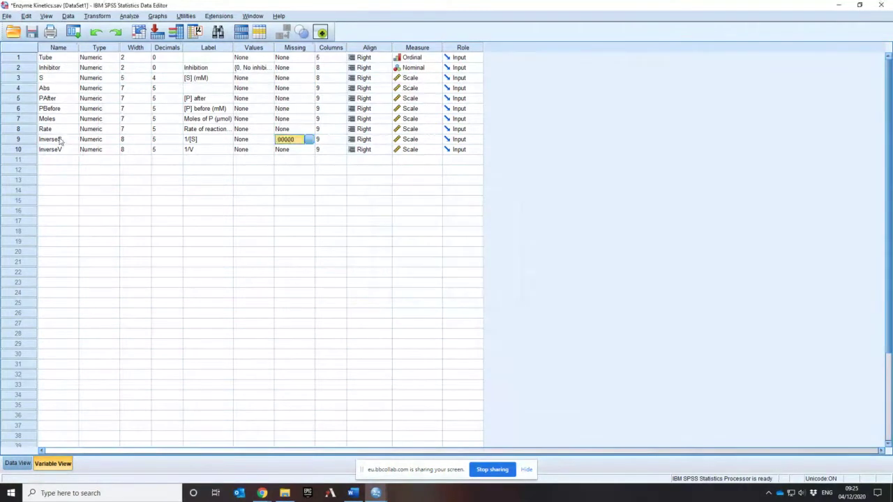
Give InverseV the same discrete missing value of 0, then return to Data View
left_click(296, 150)
left_click(309, 149)
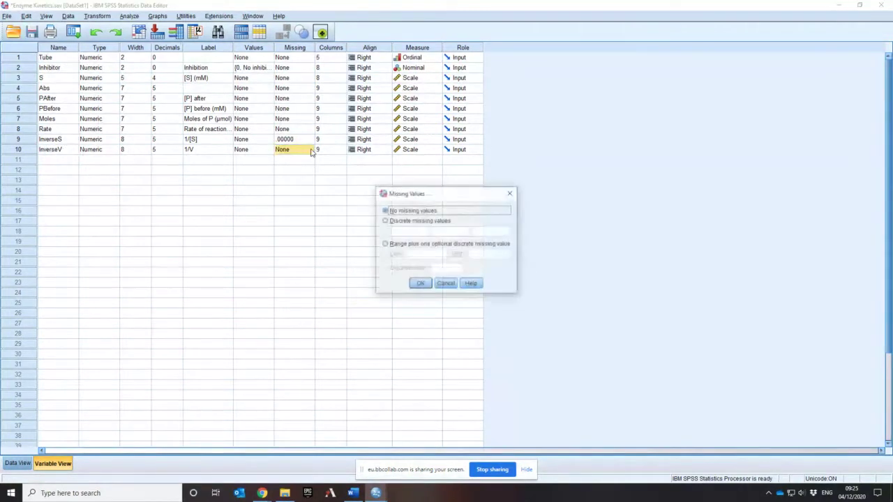
left_click(385, 220)
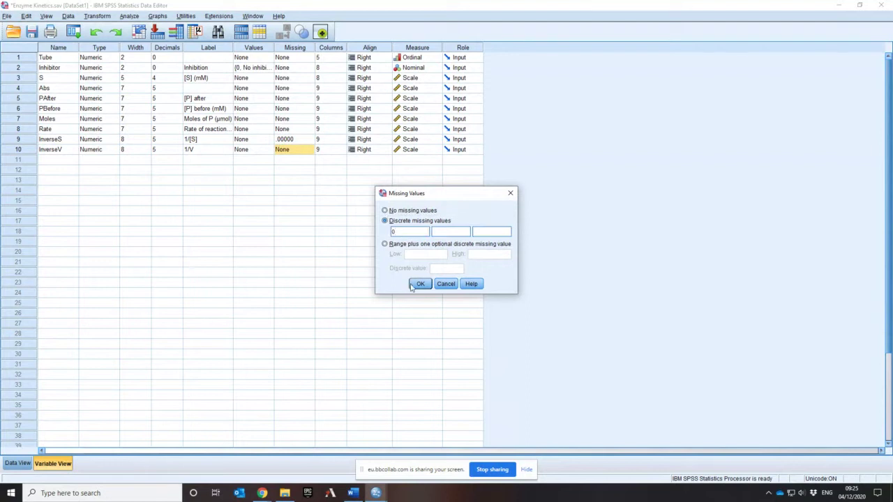
left_click(421, 284)
left_click(229, 293)
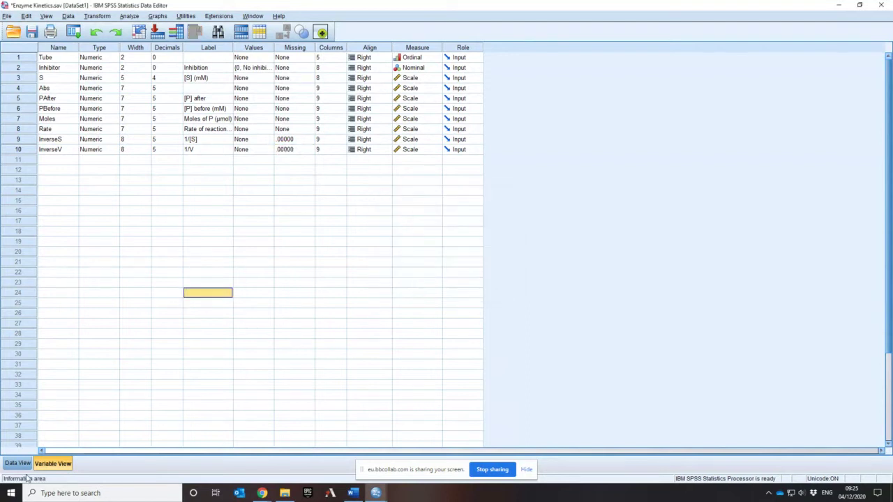
left_click(17, 463)
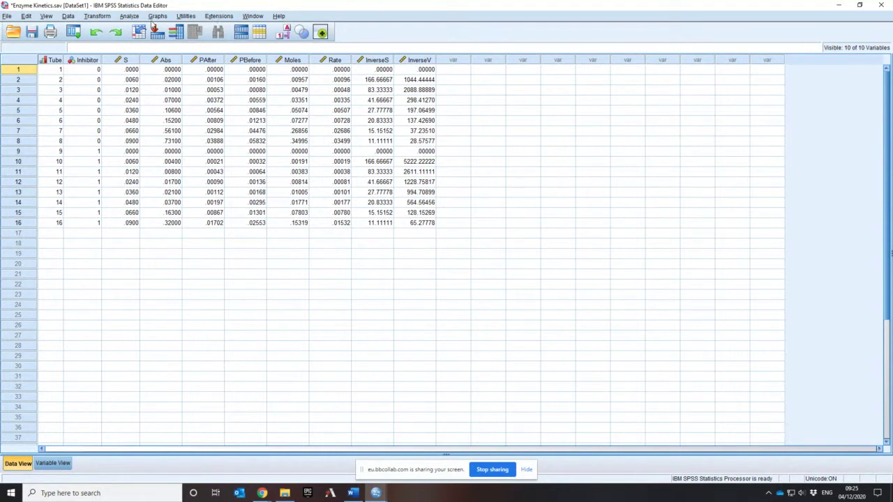
Open Chart Builder from the Graphs menu and select the Scatter/Dot gallery
left_click(154, 18)
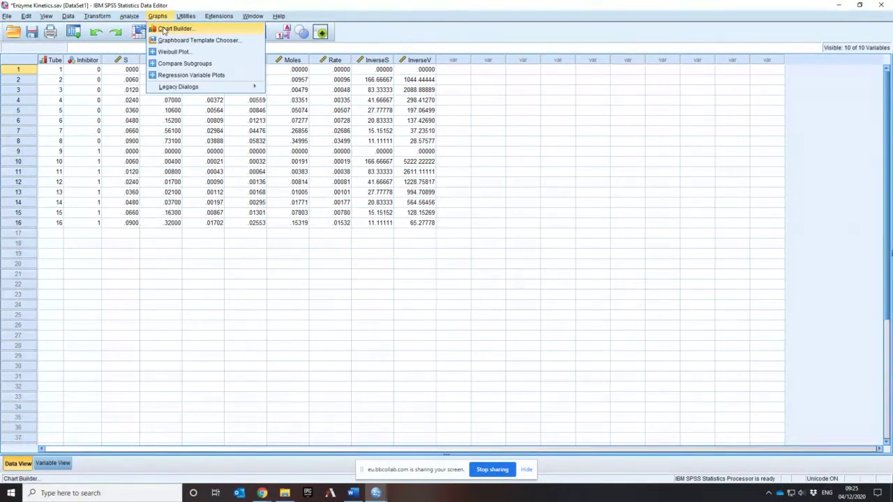
left_click(164, 29)
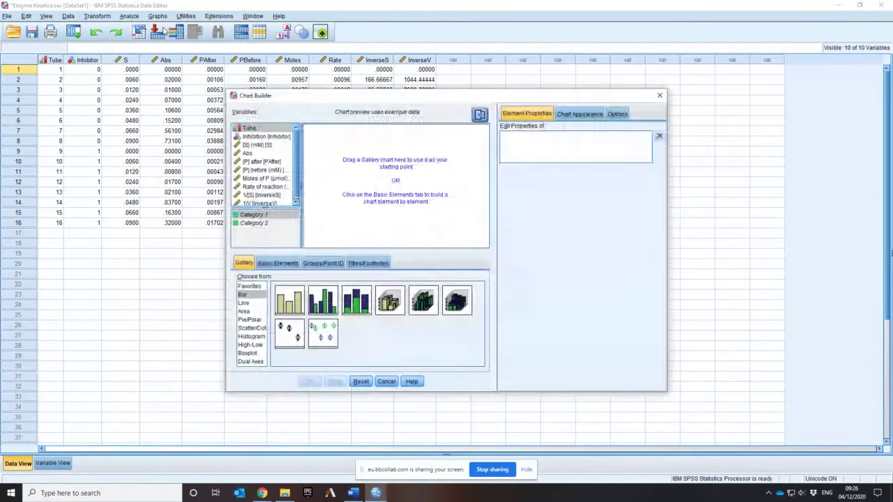
left_click_drag(314, 96, 434, 112)
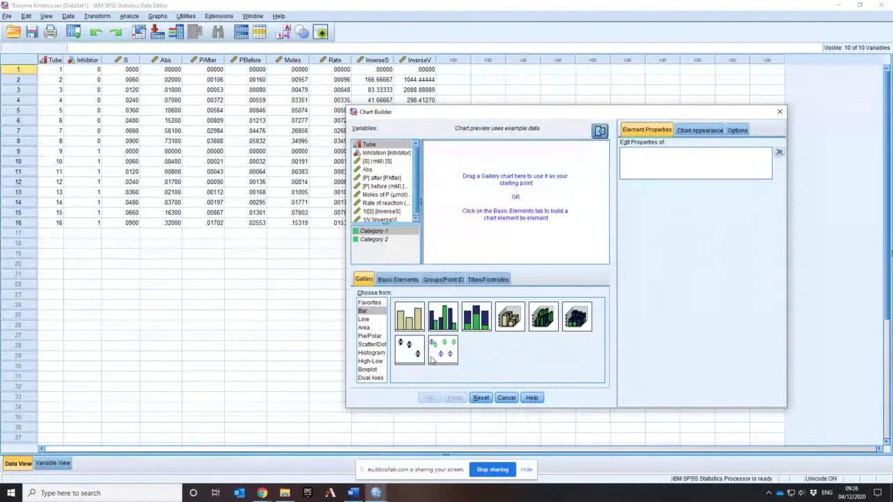
left_click(371, 344)
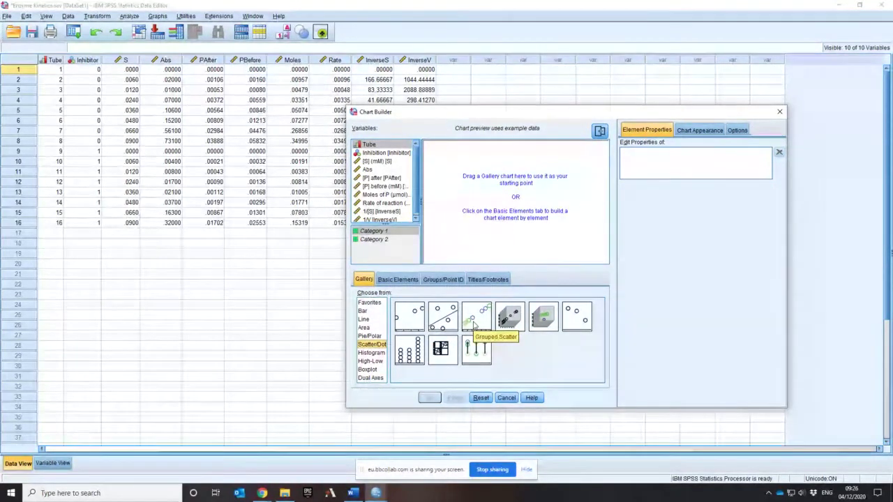
Build a grouped scatter with 1/[S] on the X-axis and 1/V on the Y-axis, coloured by Inhibition
left_click_drag(476, 323, 503, 198)
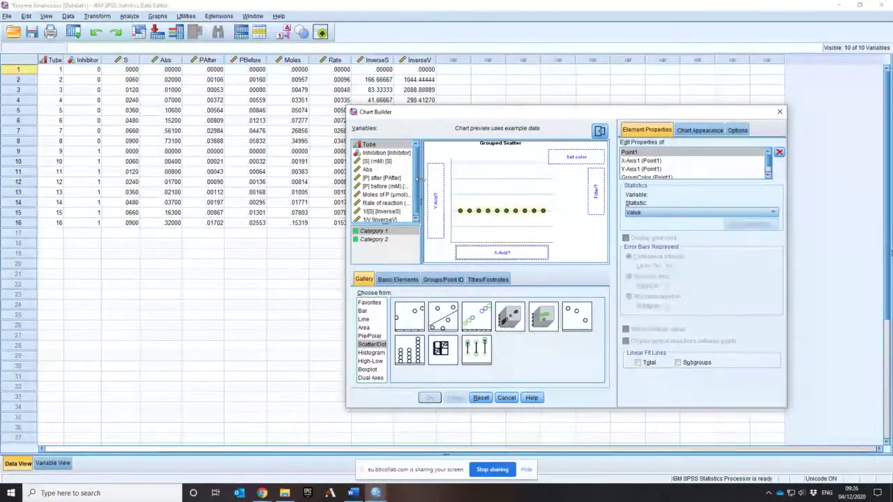
scroll(418, 209, "down", 1)
left_click(383, 162)
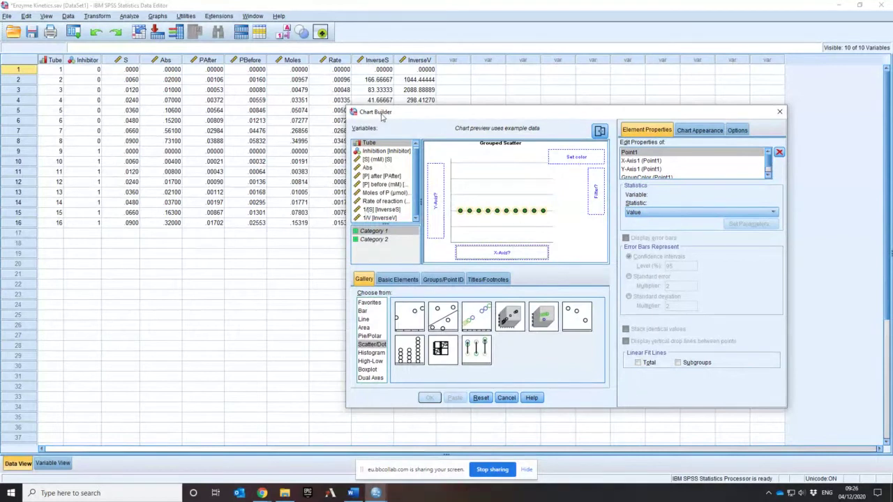
left_click(390, 209)
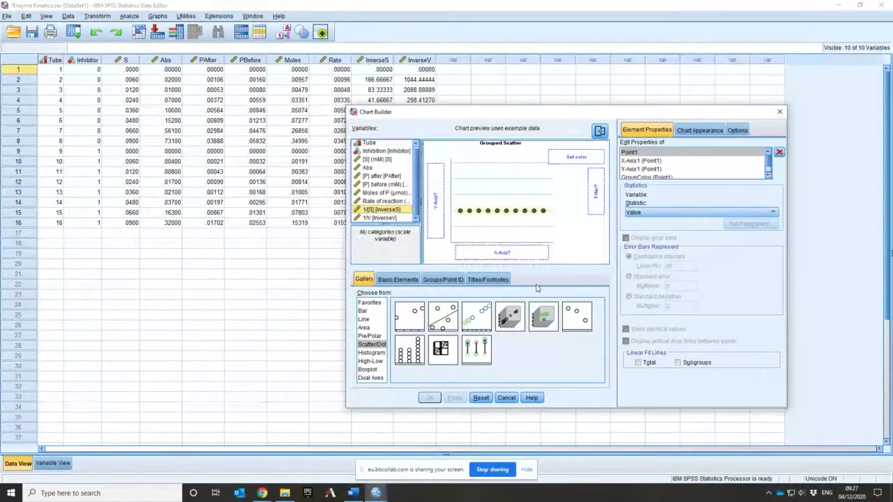
left_click_drag(385, 209, 490, 253)
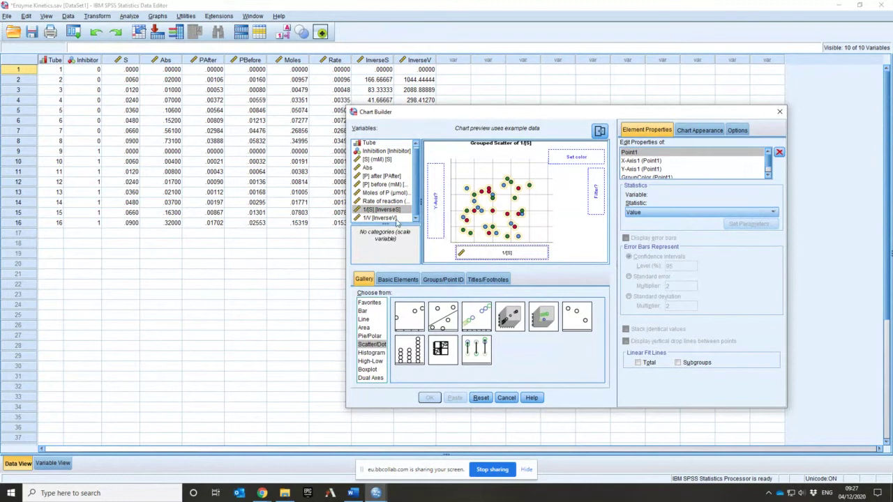
left_click(382, 218)
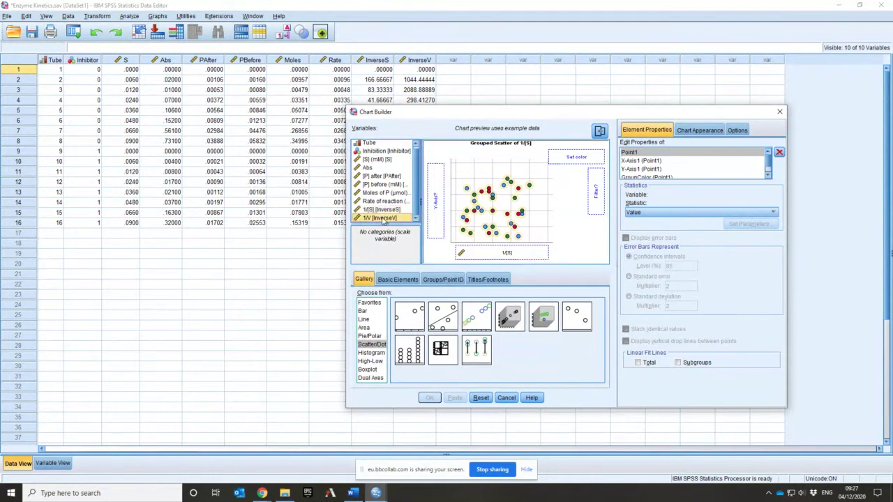
left_click_drag(382, 220, 434, 203)
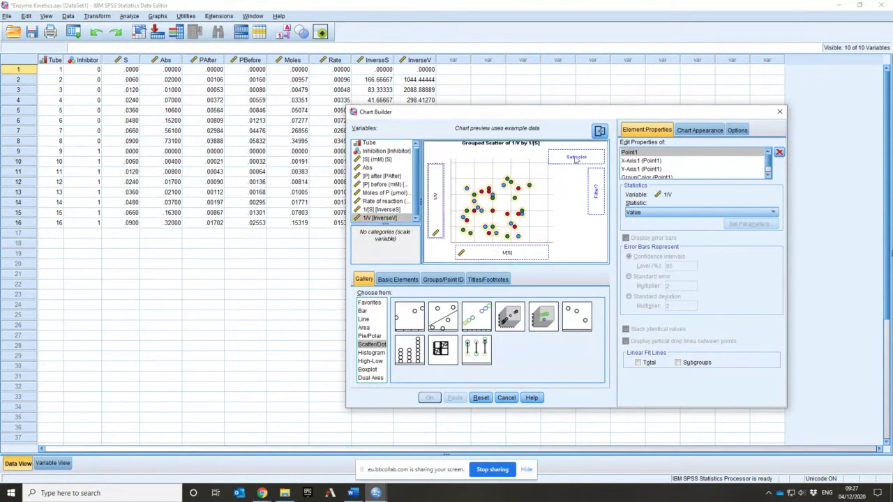
left_click_drag(376, 152, 574, 159)
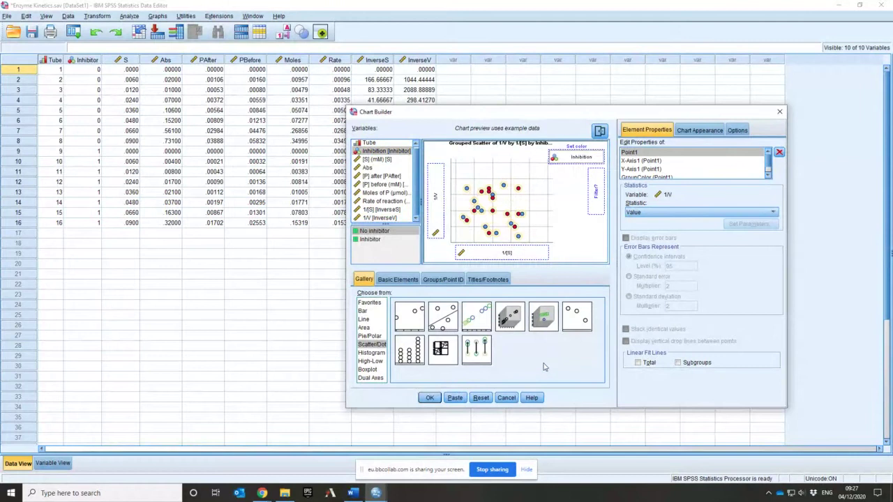
Generate the grouped scatter of 1/V by 1/[S] in the Output Viewer
left_click(428, 399)
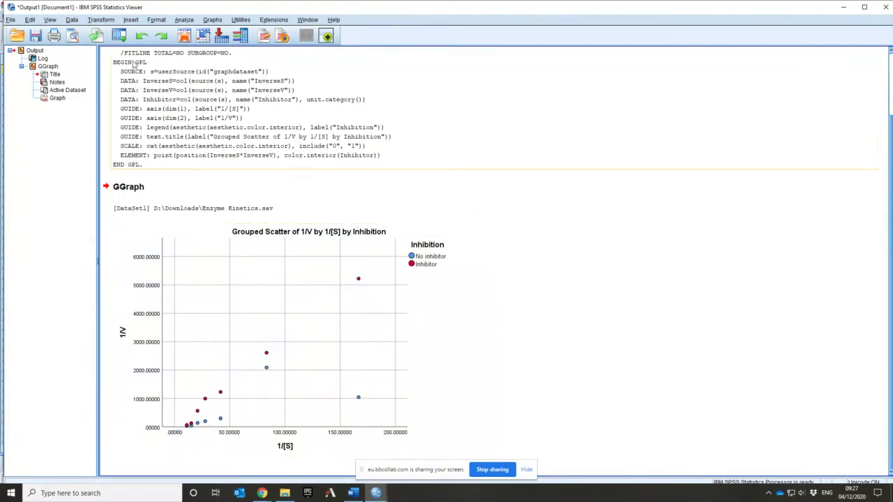
In the Chart Editor, add linear fit lines at subgroups for each Inhibition group
left_click(328, 357)
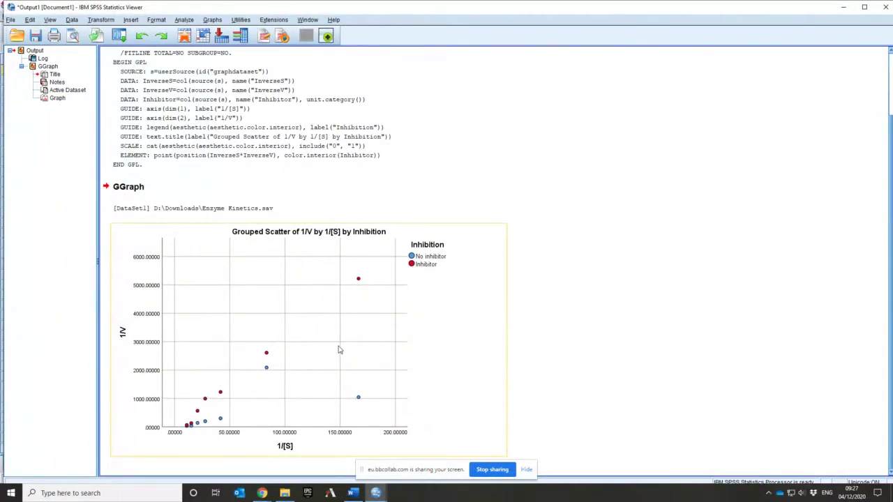
double_click(339, 349)
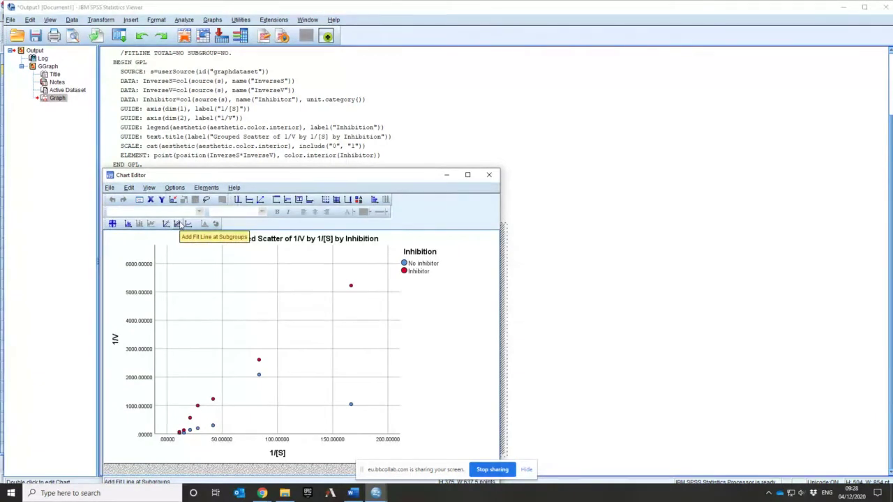
left_click(179, 224)
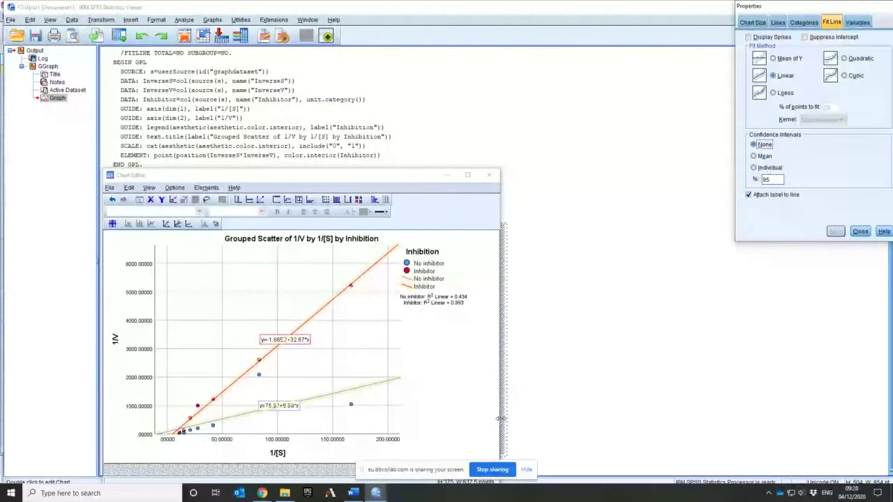
left_click(860, 231)
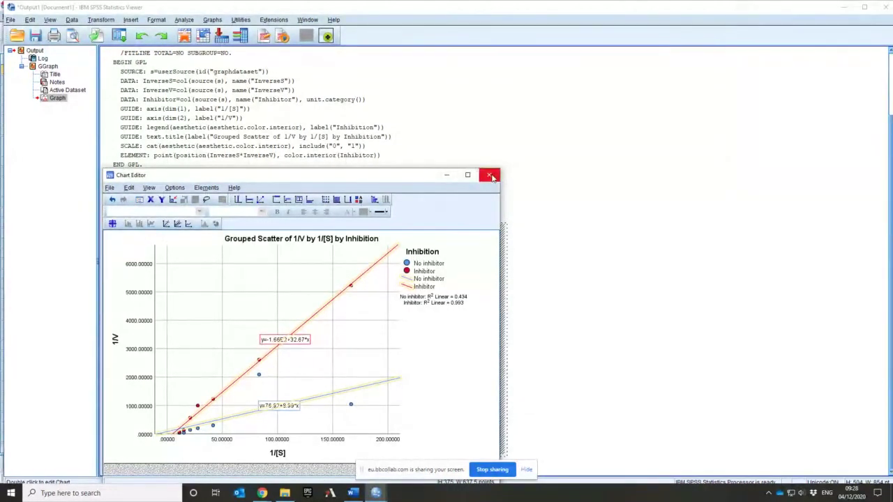
left_click(492, 175)
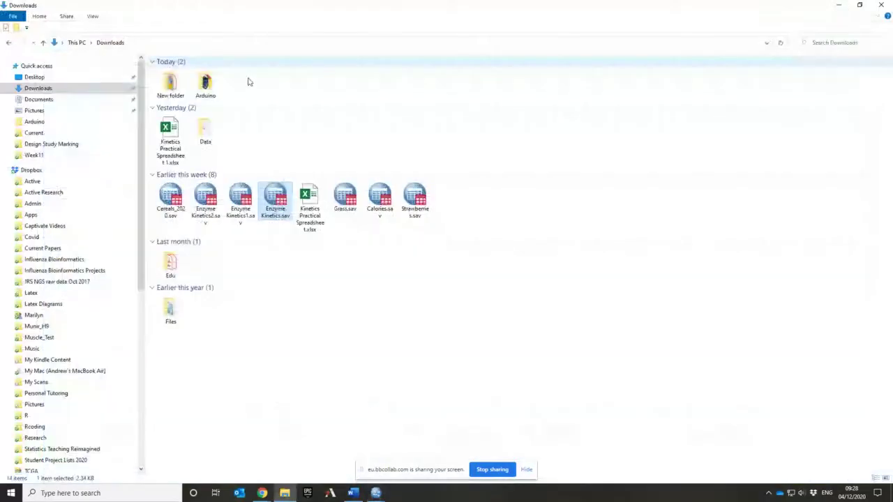
Open Kinetics Practical Spreadsheet 1.xlsx from Downloads in Excel
double_click(168, 137)
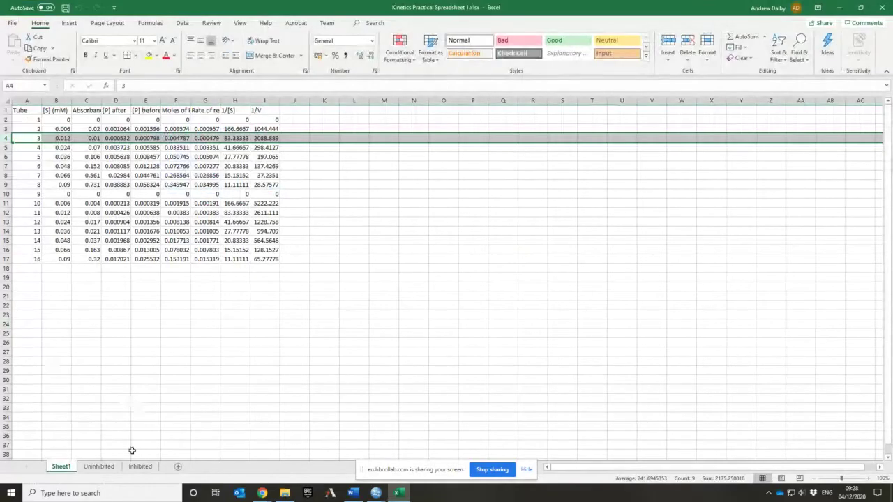
Flip between the Uninhibited and Inhibited sheet charts, then check the SPSS output
left_click(99, 466)
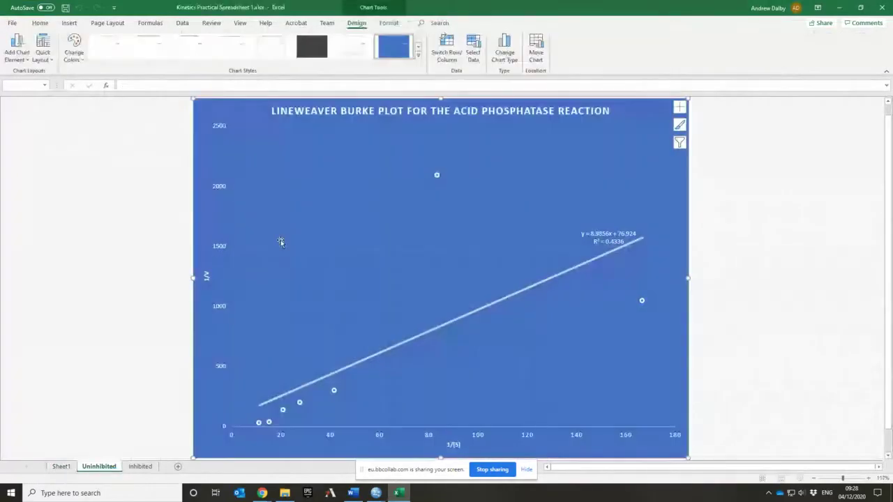
left_click(140, 467)
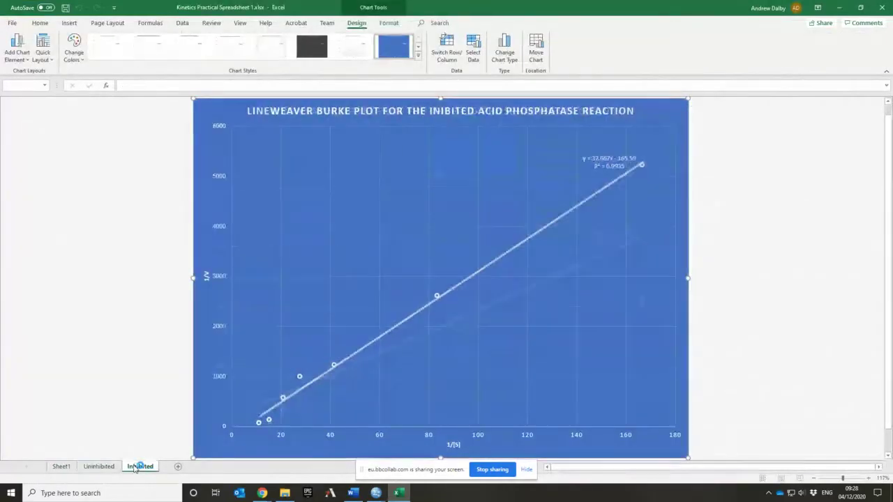
left_click(99, 466)
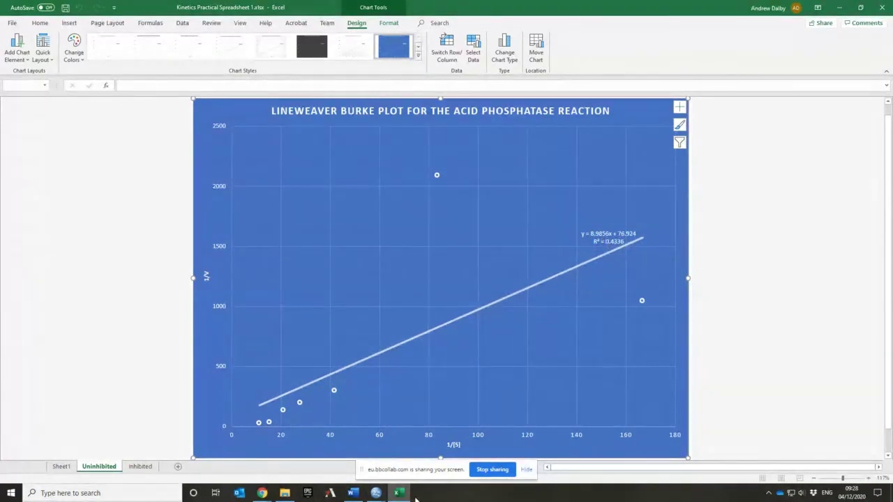
mouse_move(375, 495)
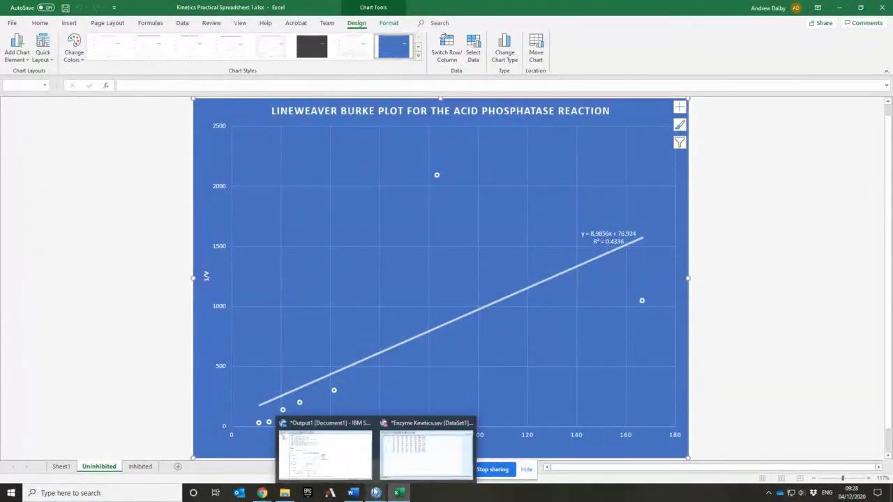
left_click(325, 450)
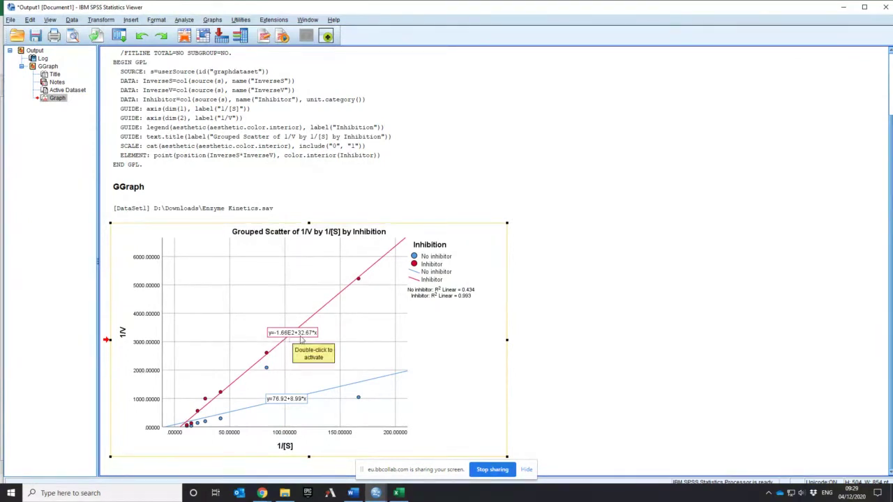
Return to Excel's Inhibited sheet chart, then minimize Excel to reveal SPSS
left_click(398, 494)
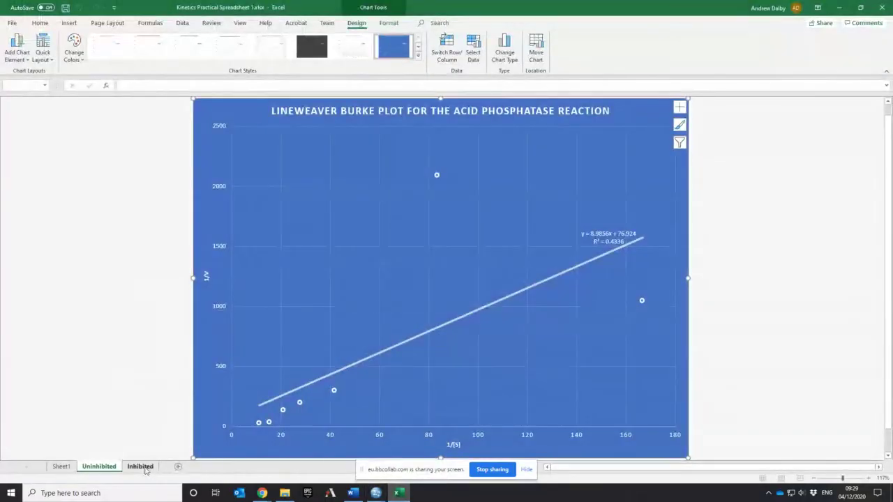
left_click(141, 466)
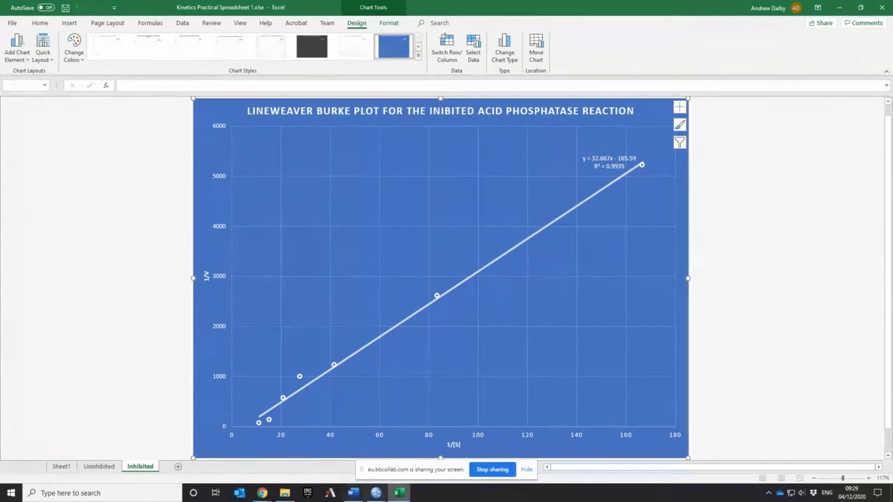
mouse_move(399, 497)
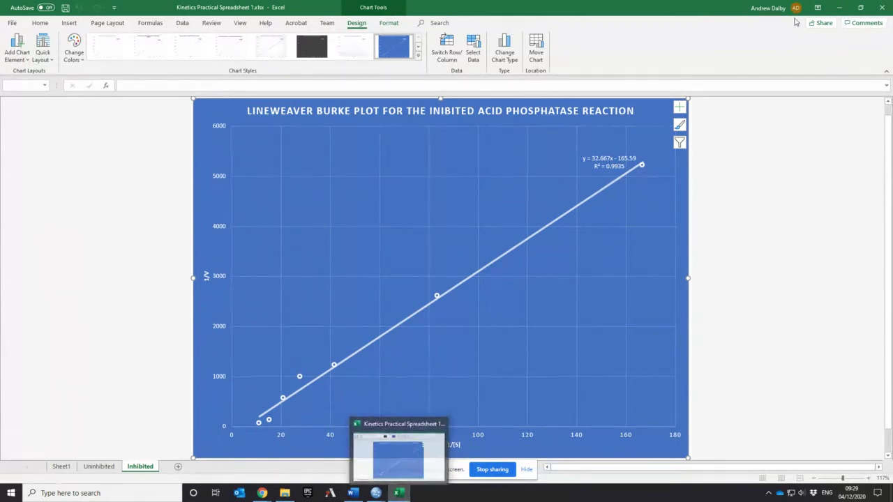
left_click(839, 7)
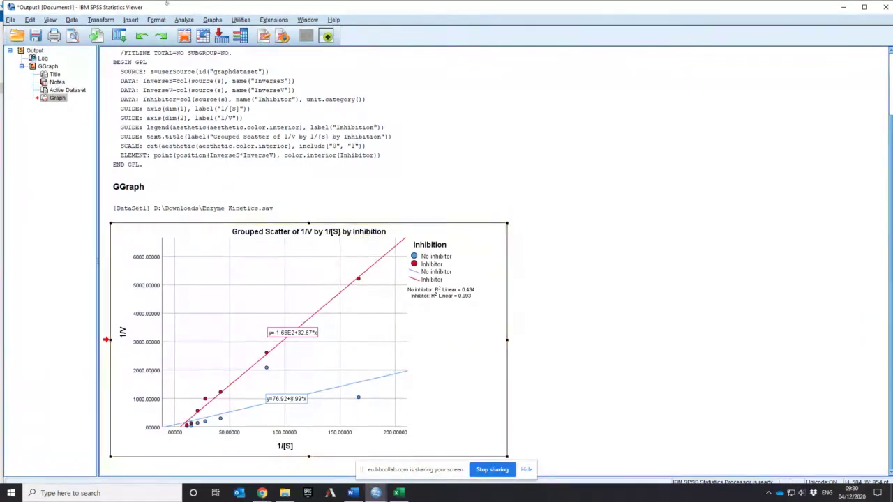
Open the Analyze menu in the SPSS Statistics Viewer
left_click(185, 21)
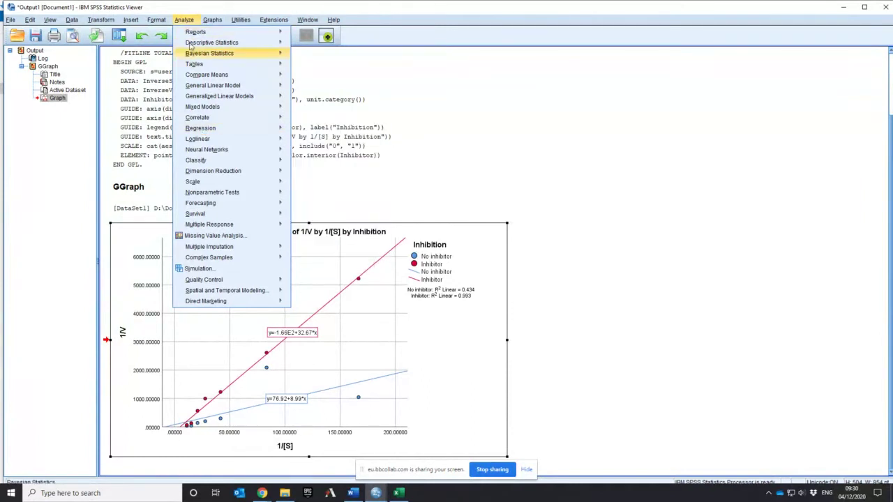
Start a linear regression with 1/V as dependent and 1/[S] as independent
mouse_move(251, 134)
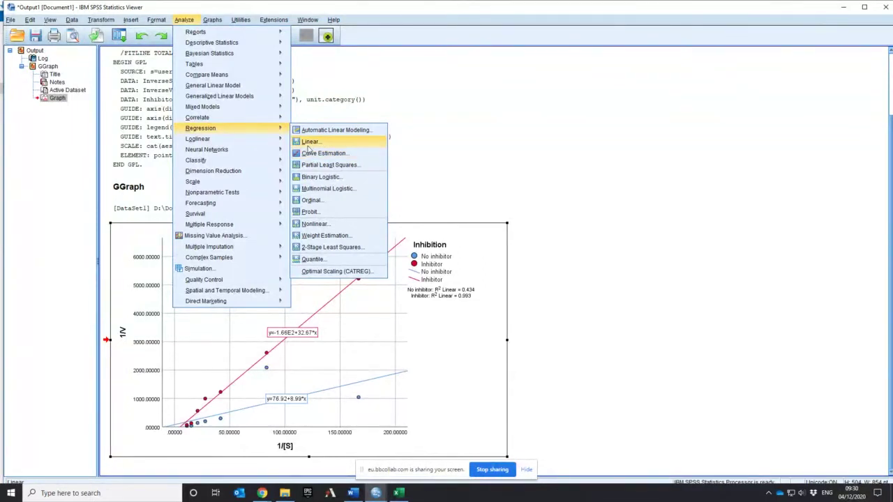
left_click(309, 144)
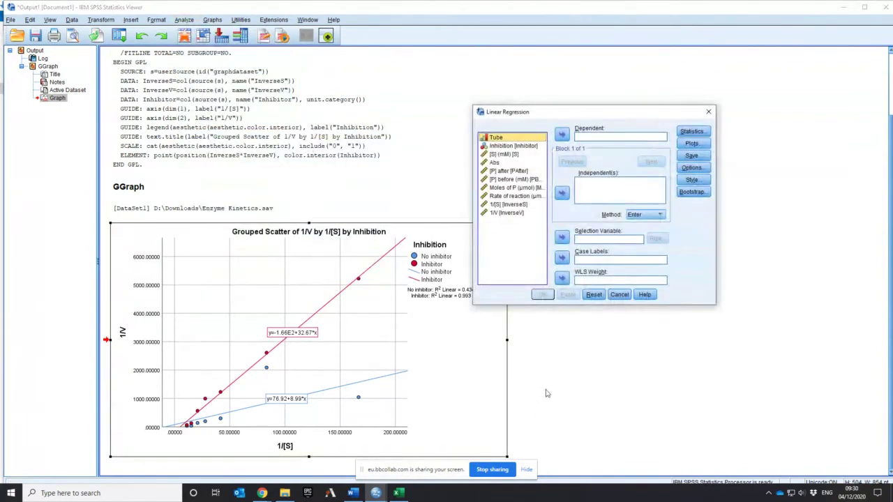
left_click(509, 213)
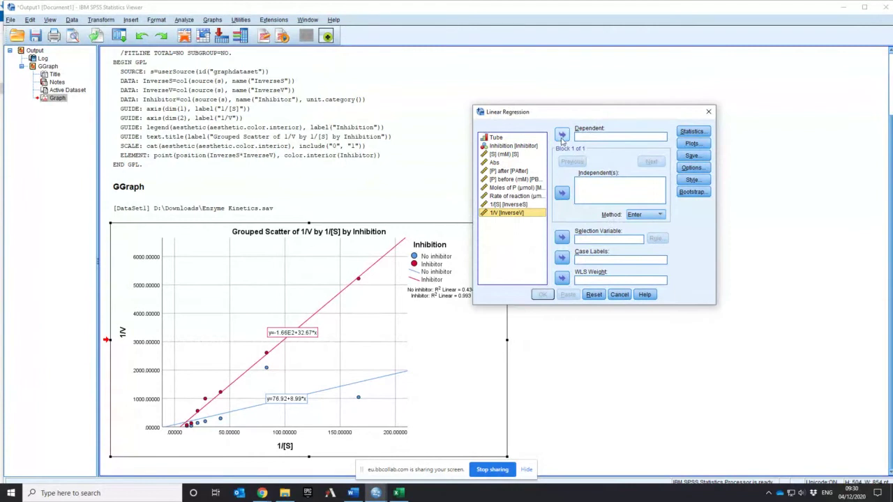
left_click(562, 136)
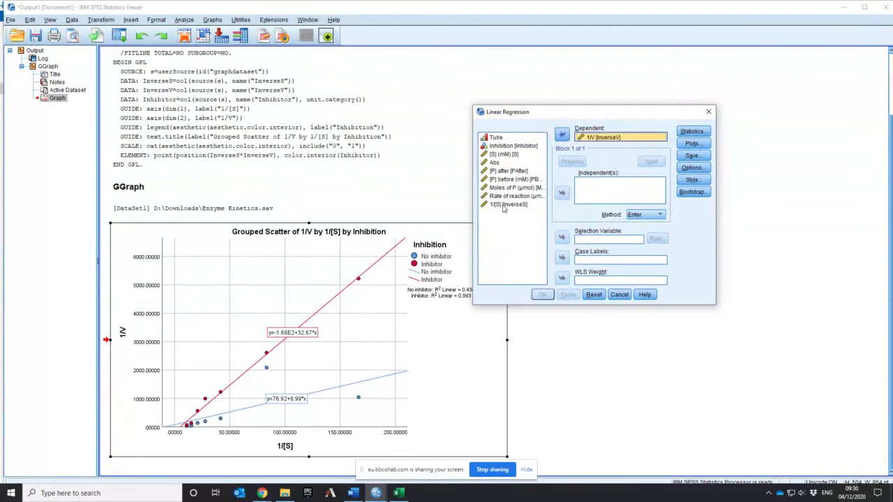
left_click(506, 204)
left_click(563, 193)
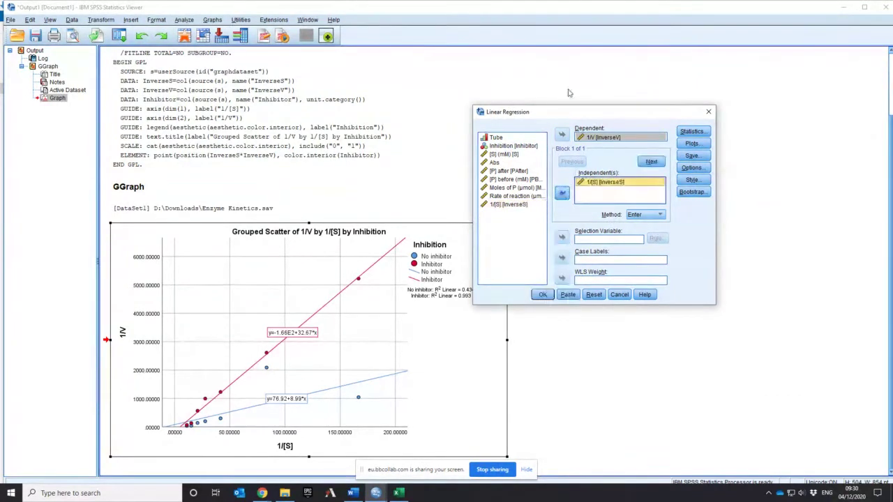
Use Inhibition as the selection variable with the rule equal to 0
left_click(513, 145)
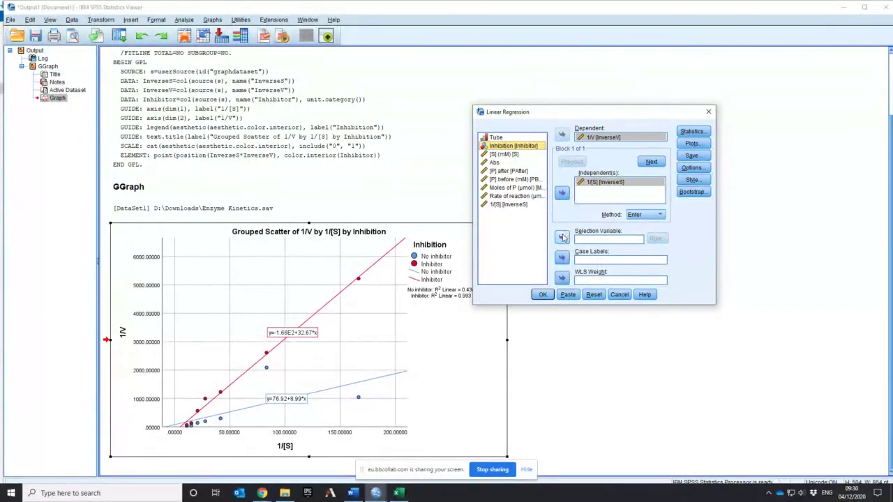
left_click(562, 237)
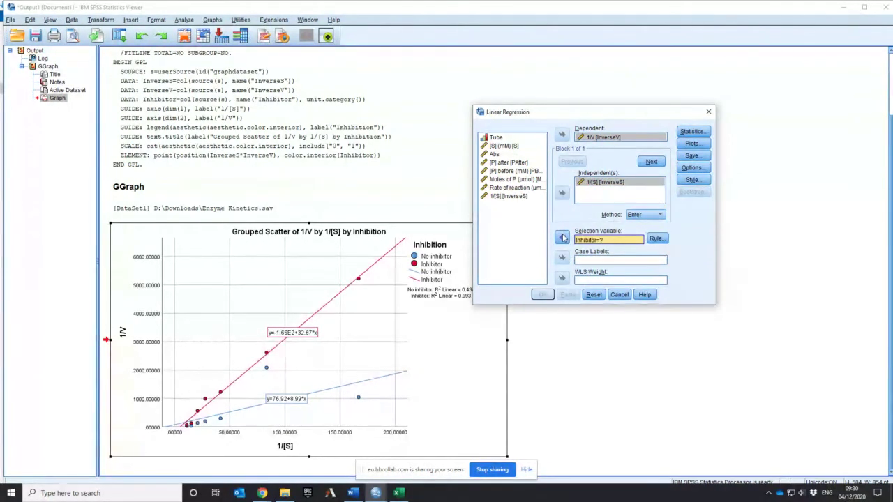
left_click(656, 238)
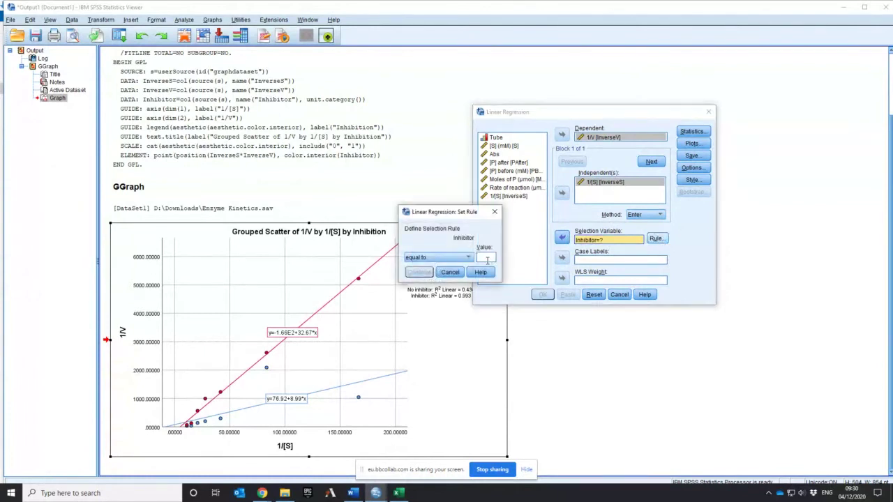
left_click(486, 258)
type("0")
left_click(419, 272)
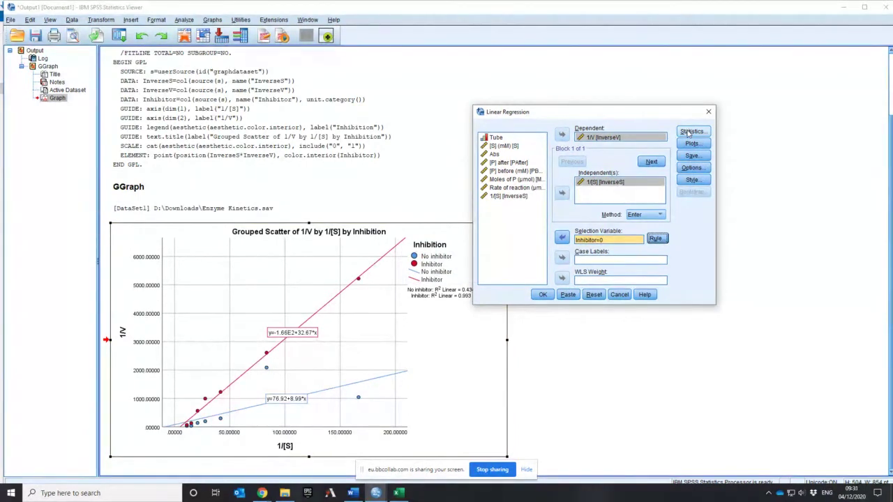
Add 95% confidence intervals for the coefficients to the regression statistics
left_click(689, 131)
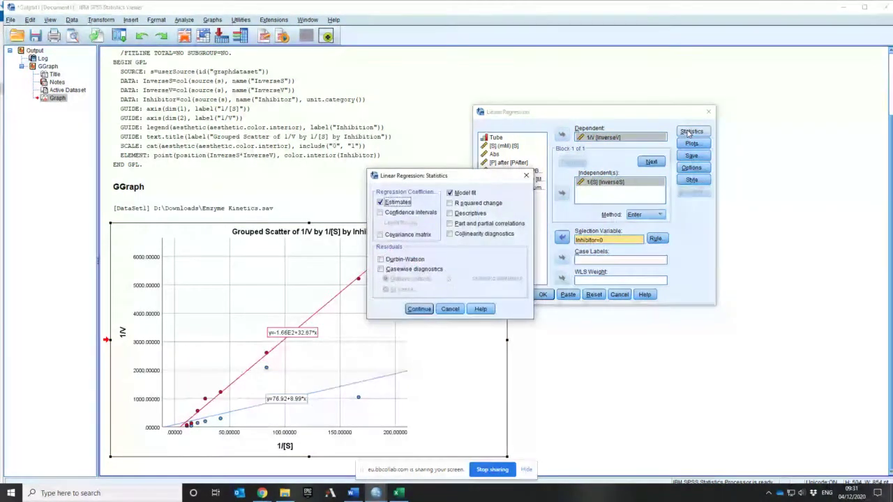
left_click(381, 214)
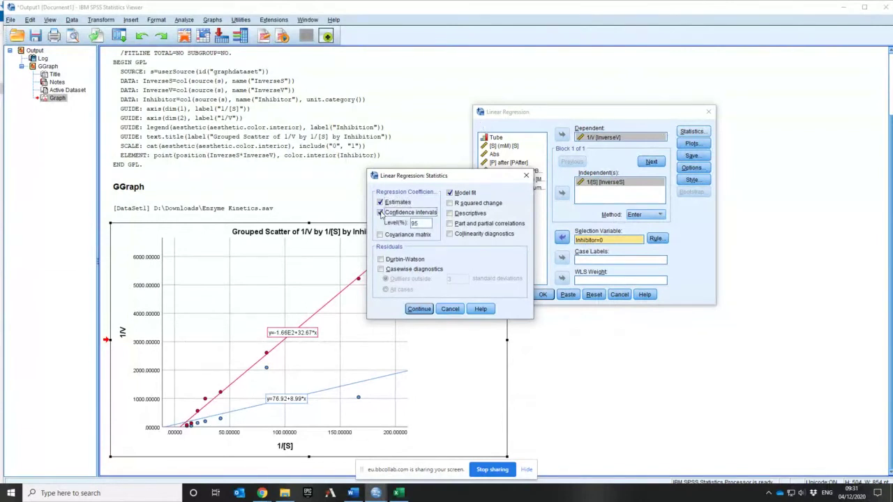
left_click(418, 309)
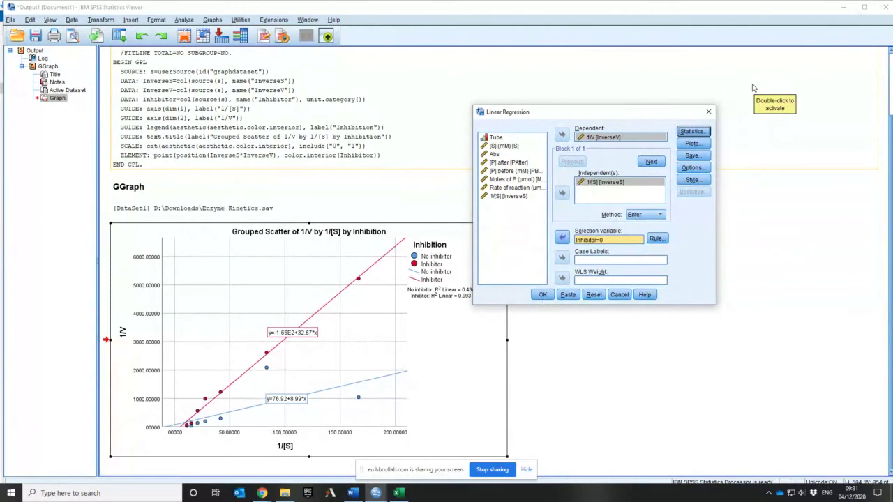
Have the regression save unstandardized and standardized residuals as new variables
left_click(699, 157)
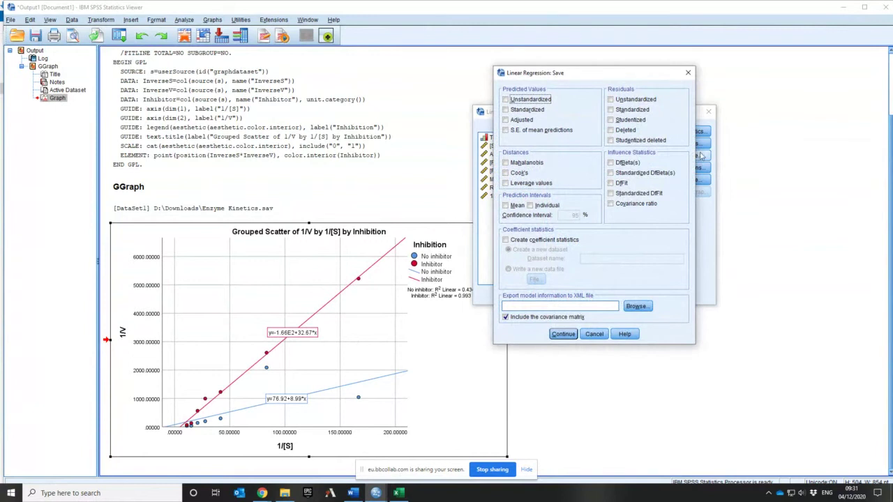
left_click(611, 100)
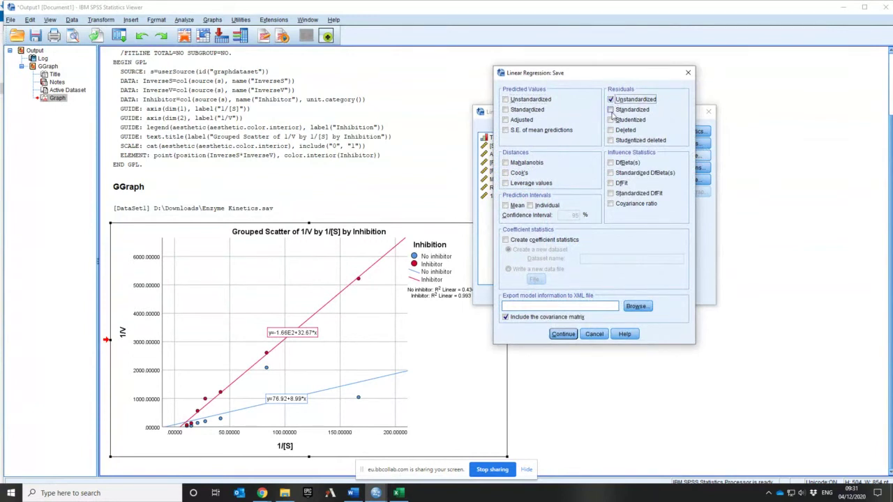
left_click(611, 109)
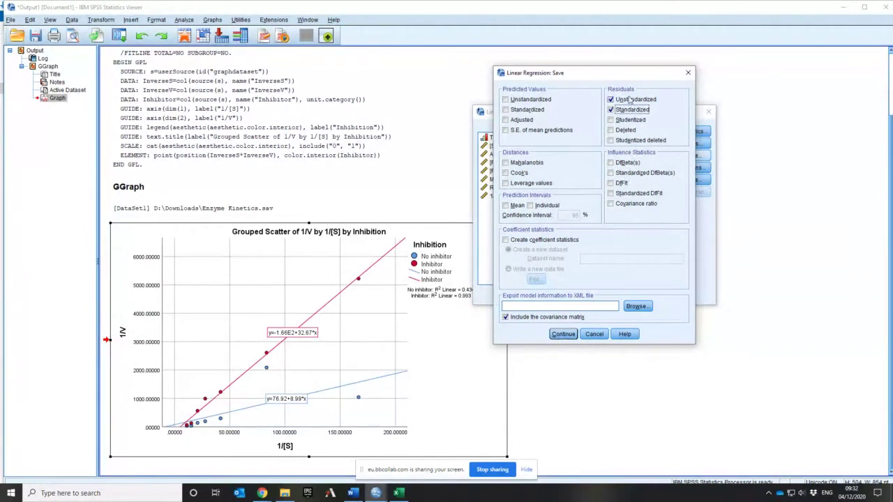
left_click(565, 336)
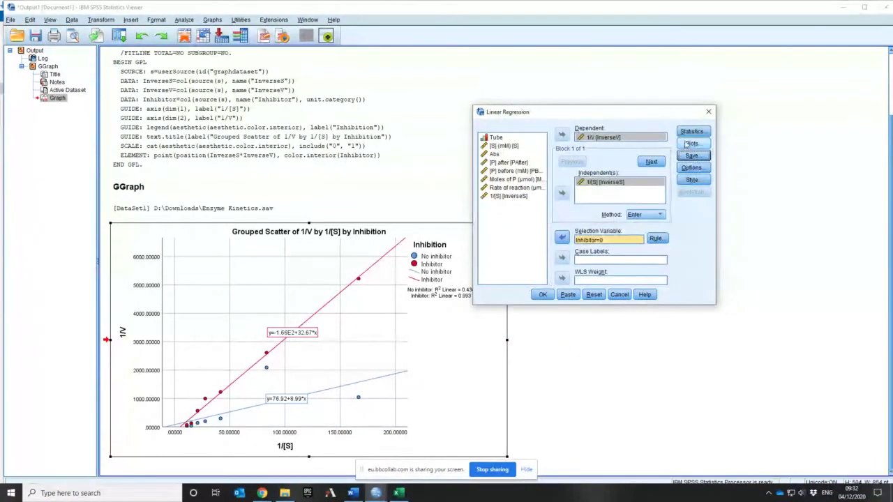
Run the regression and review its tables: R Square .434, constant 76.924, slope 8.986, Sig. .108
left_click(543, 296)
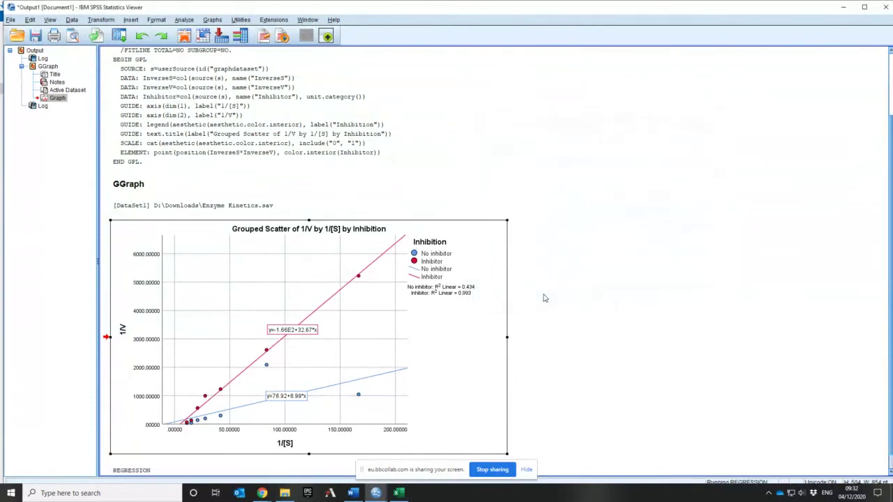
scroll(604, 369, "down", 3)
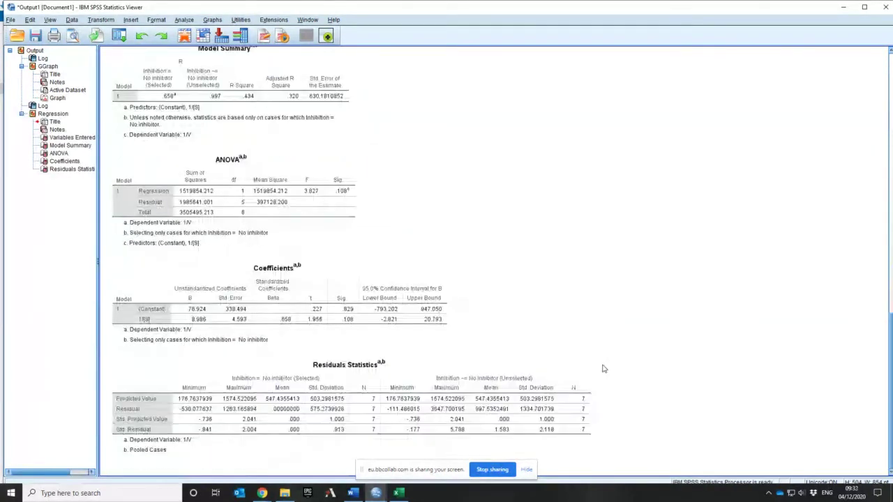
scroll(604, 369, "up", 10)
scroll(604, 369, "down", 5)
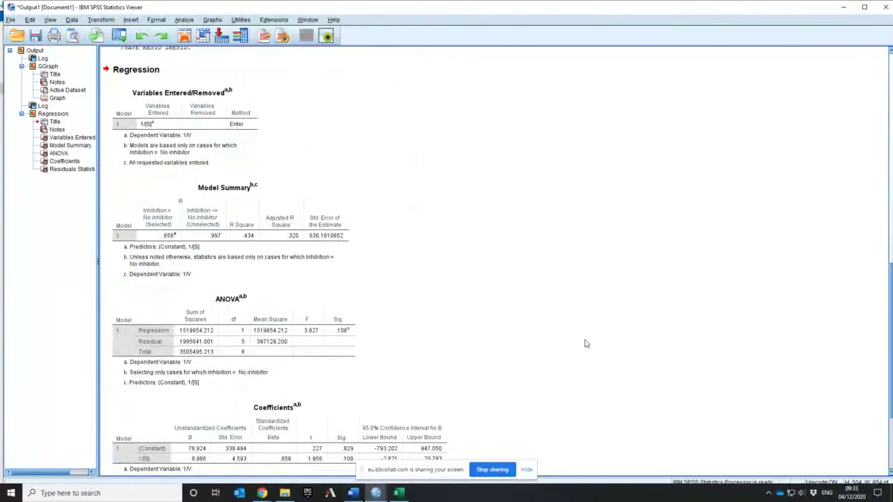
scroll(586, 341, "up", 5)
left_click(320, 192)
scroll(402, 312, "down", 3)
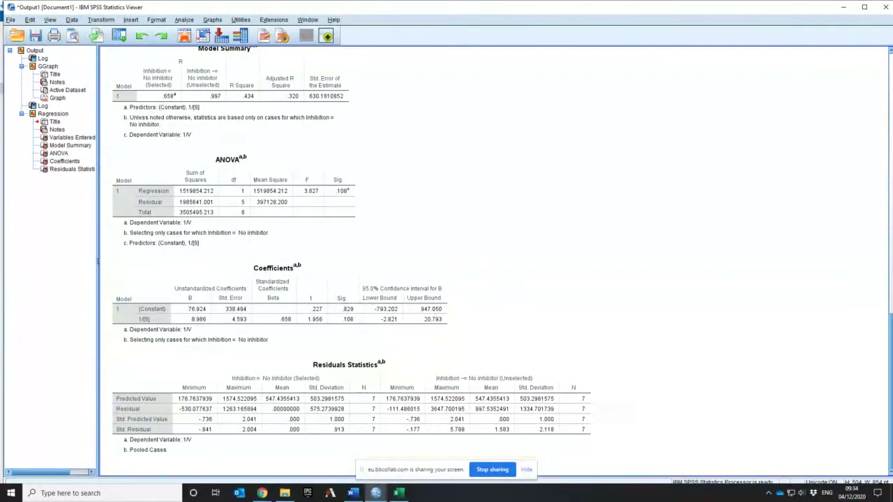
left_click(304, 301)
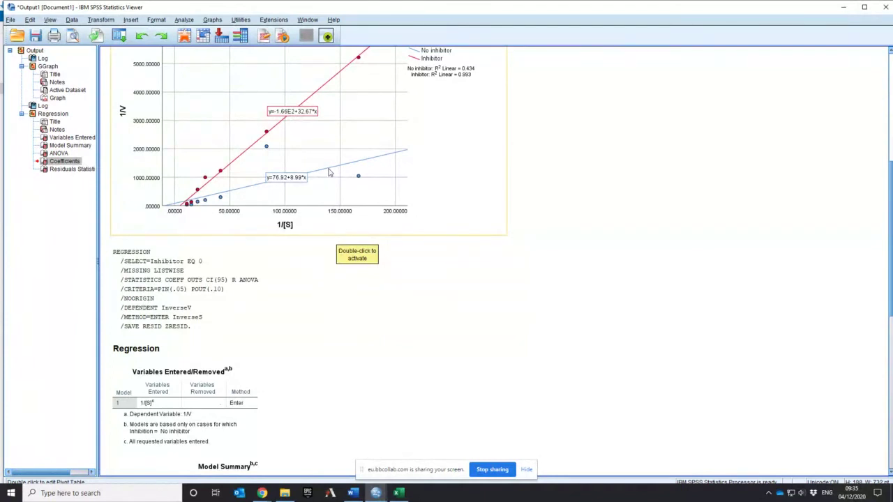
scroll(330, 172, "down", 10)
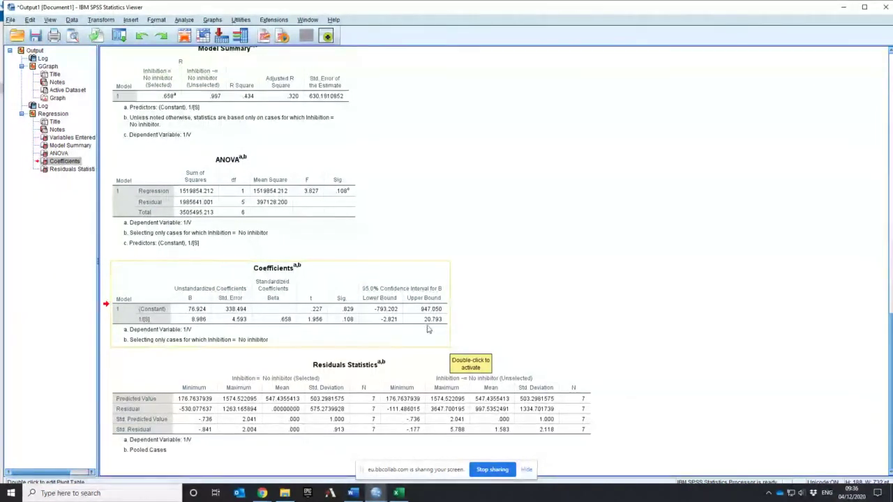
Select the Coefficients table in the regression output
left_click(450, 339)
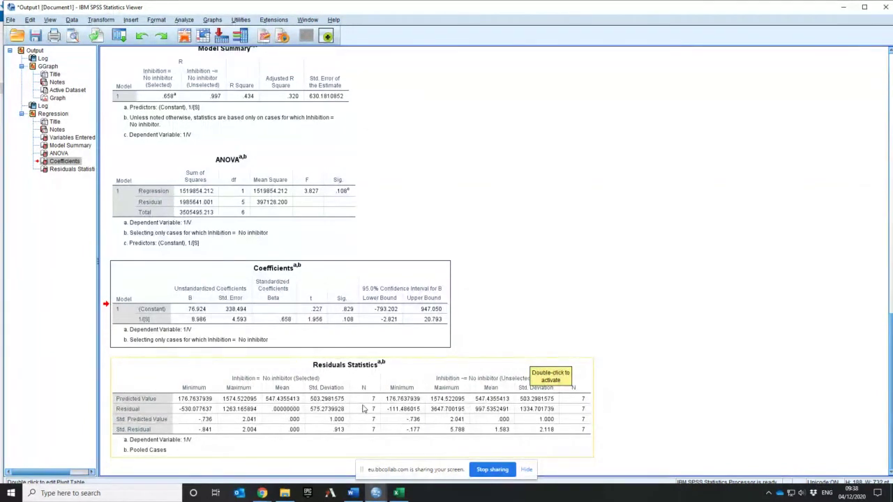
Scroll up to the 1/V by 1/[S] scatter chart above the REGRESSION syntax
scroll(363, 408, "up", 15)
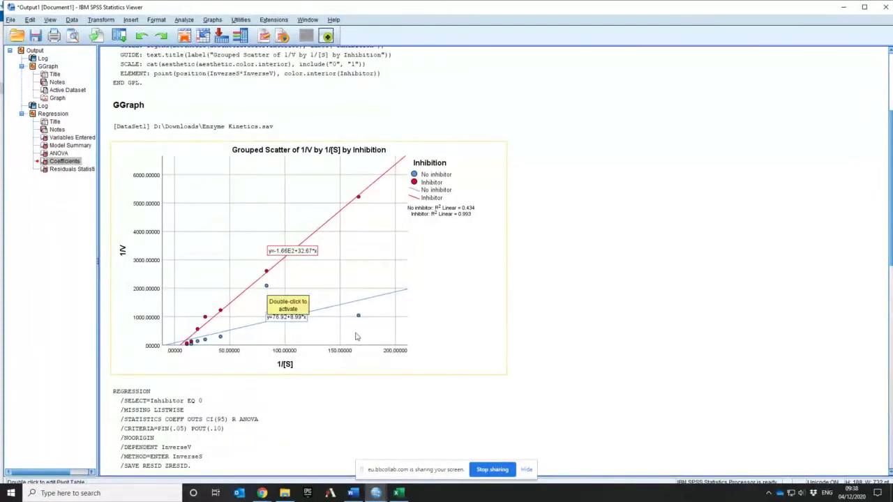
Create a grouped scatter of Unstandardized Residual against 1/[S] by inhibition in Chart Builder
scroll(356, 337, "down", 10)
left_click(213, 19)
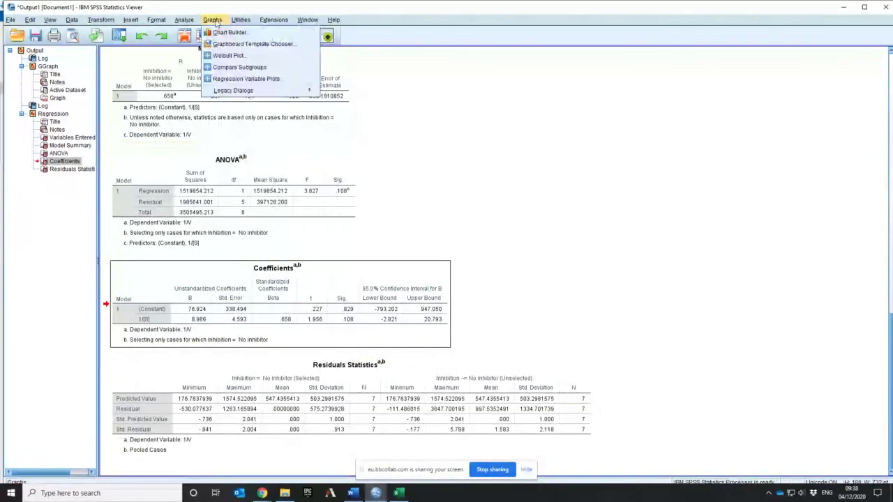
left_click(228, 32)
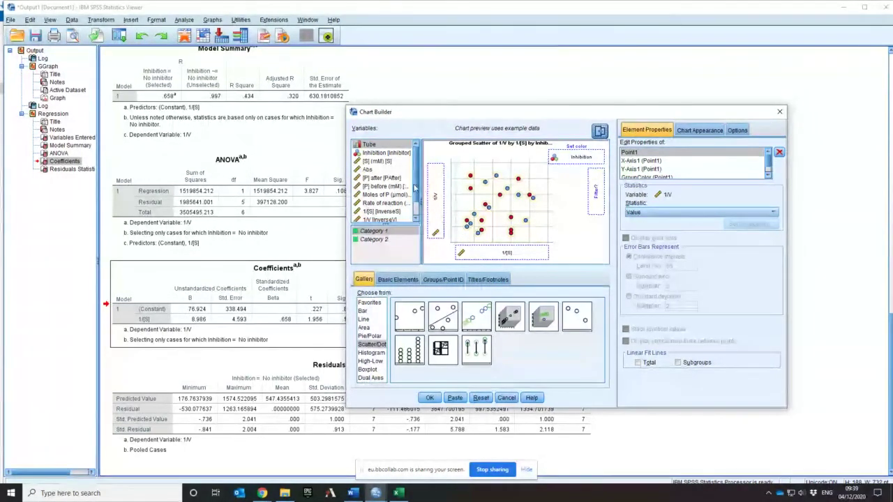
scroll(396, 218, "down", 1)
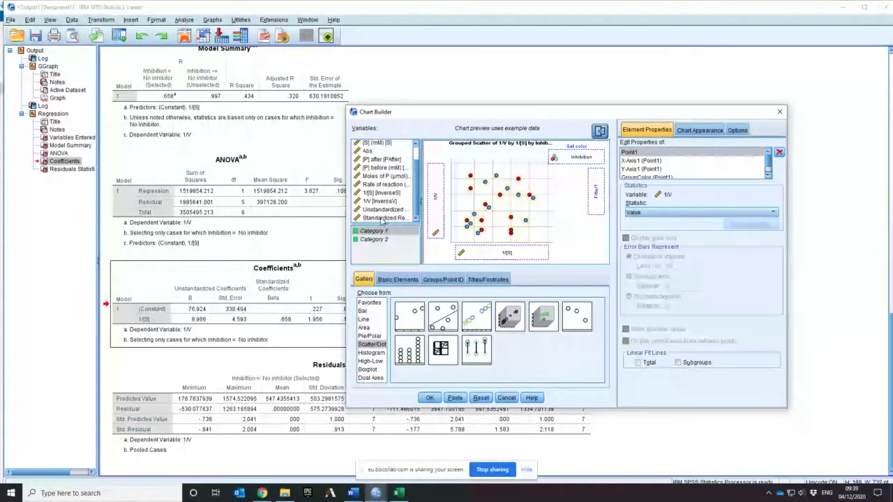
left_click_drag(382, 209, 433, 203)
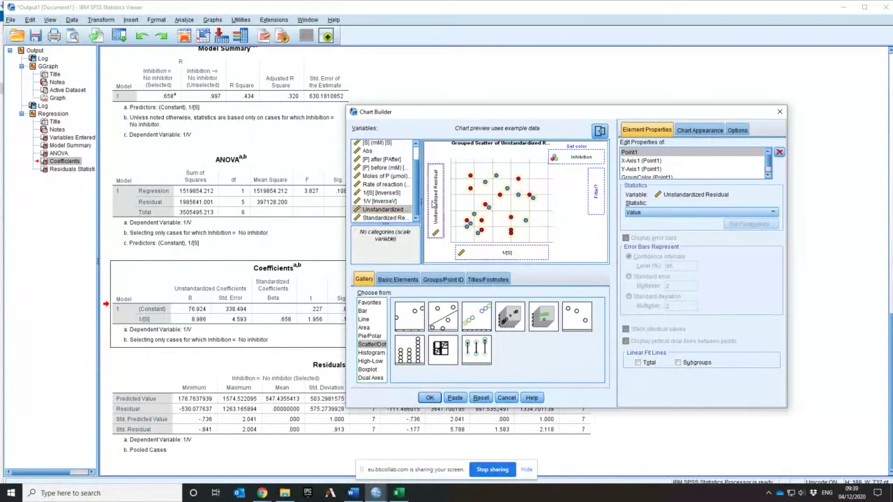
left_click(427, 398)
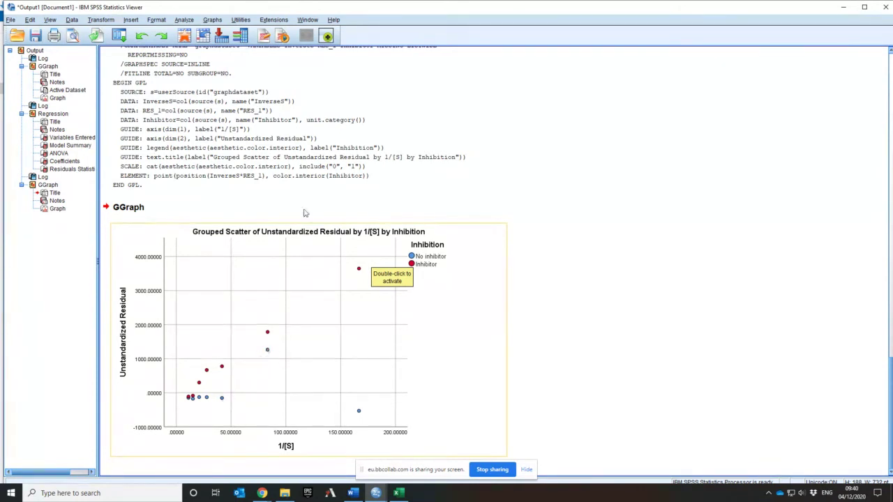
Create a grouped scatter of Standardized Residual against 1/[S] by inhibition in Chart Builder
left_click(213, 20)
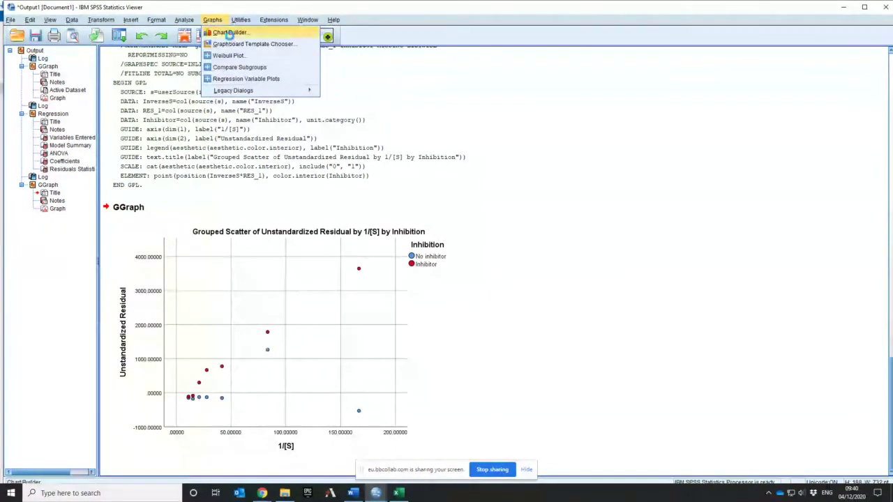
left_click(230, 32)
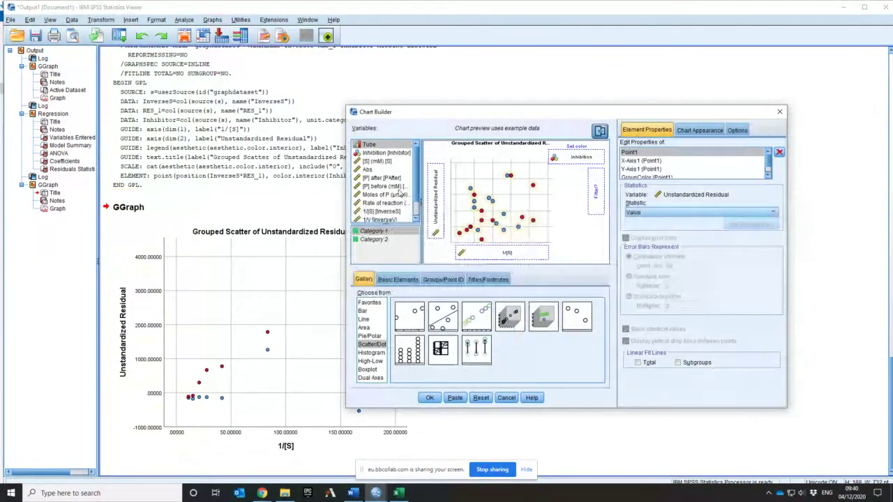
scroll(402, 218, "down", 1)
left_click_drag(401, 218, 434, 207)
left_click(430, 398)
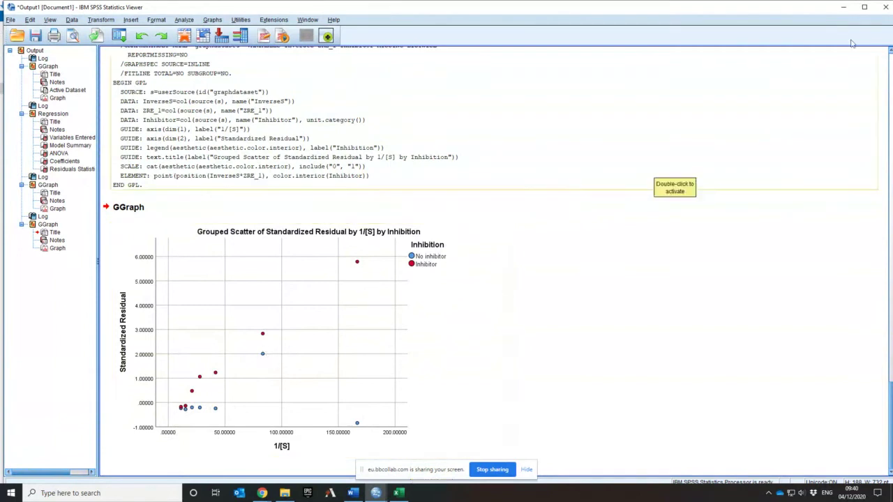
Minimize the output window and bring back the Enzyme Kinetics Data Editor
left_click(843, 9)
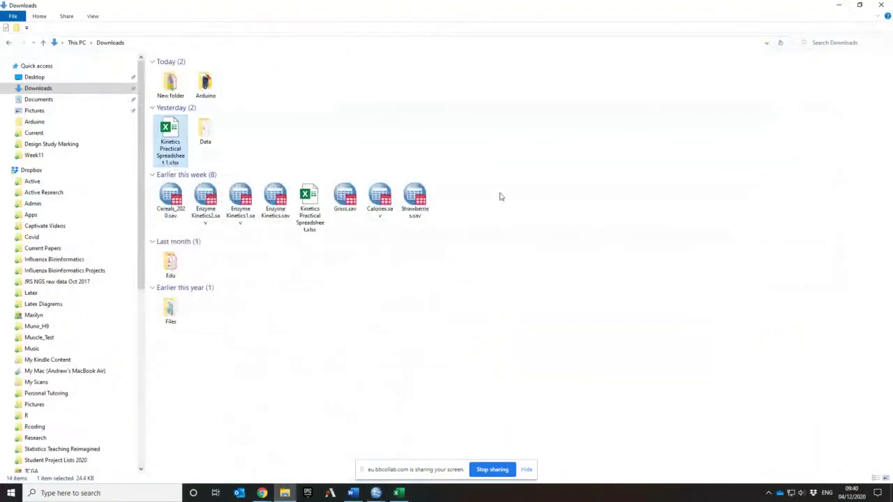
left_click(374, 494)
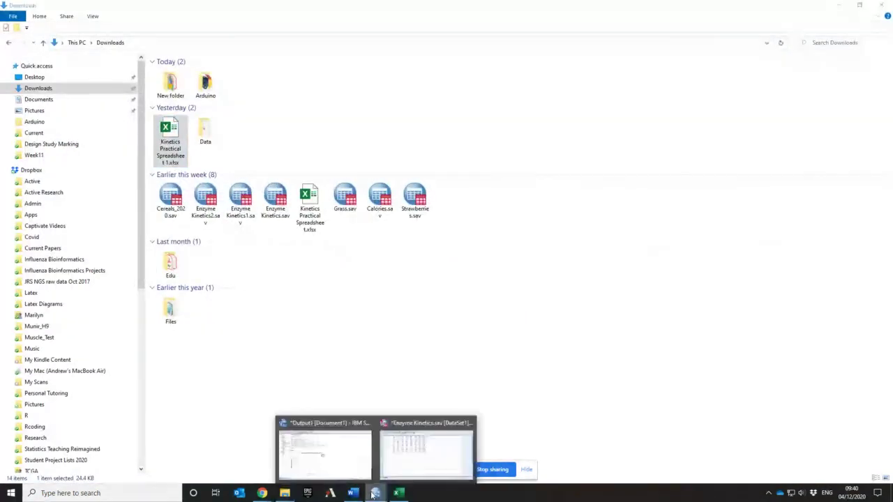
left_click(425, 453)
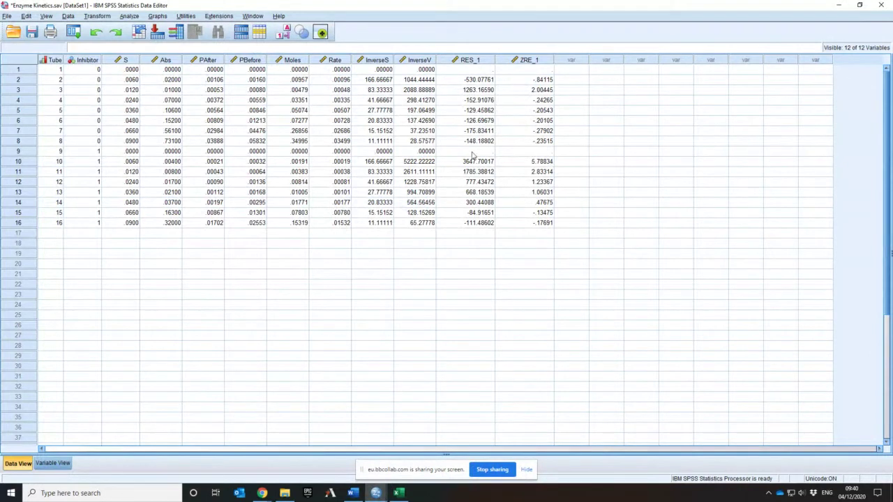
Clear the RES_1 and ZRE_1 residual columns, leaving 10 variables
left_click_drag(466, 60, 534, 62)
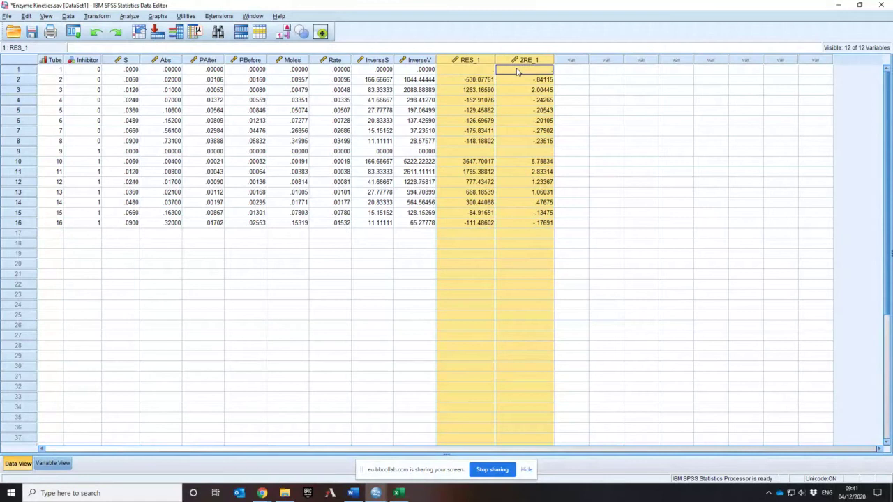
right_click(517, 71)
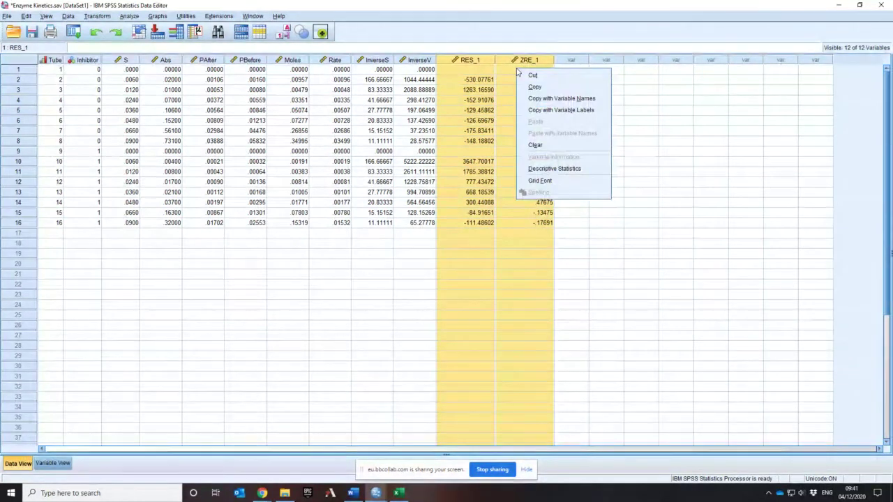
left_click(547, 145)
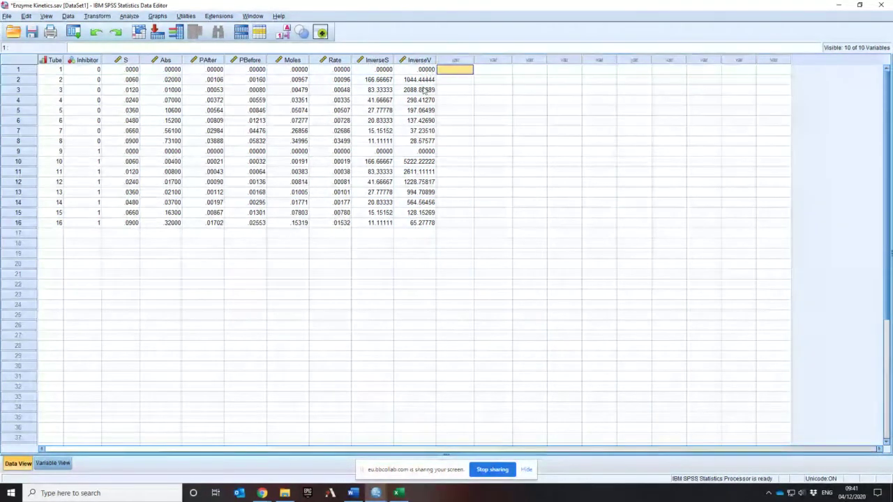
Inspect the InverseV values in rows 3 and 9 through 11 of the data grid
left_click(421, 90)
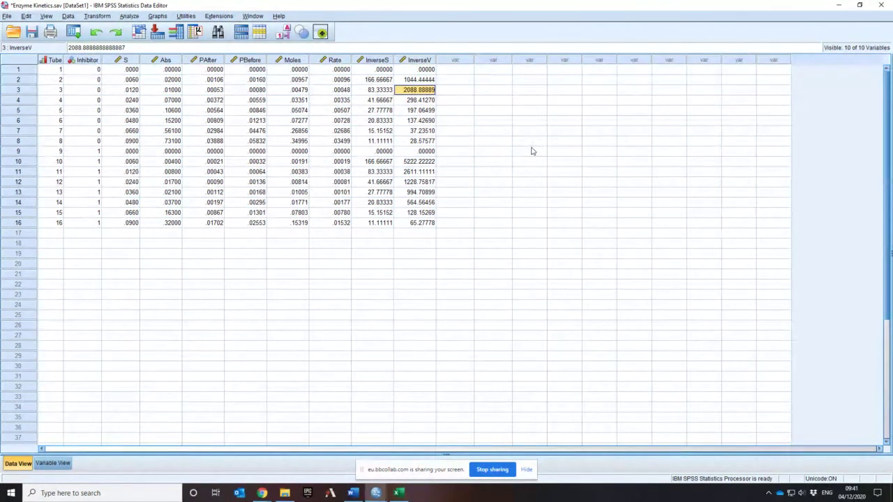
left_click(416, 162)
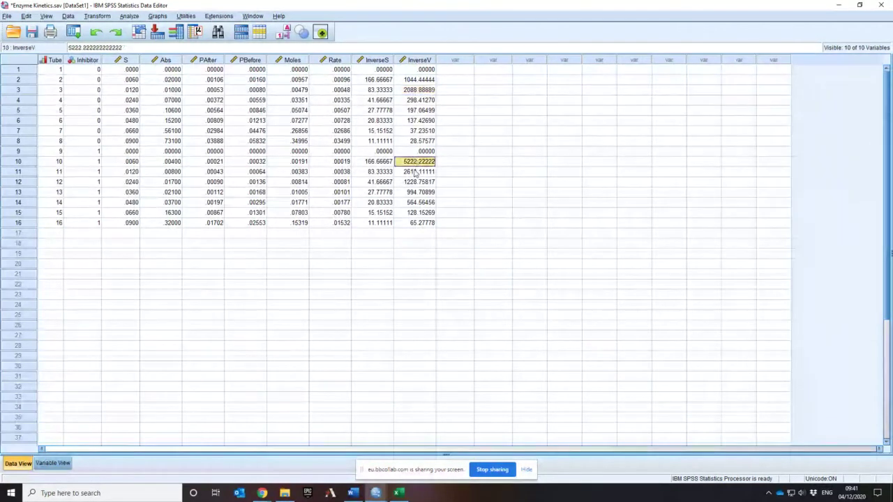
left_click(415, 173)
left_click(416, 162)
left_click(416, 171)
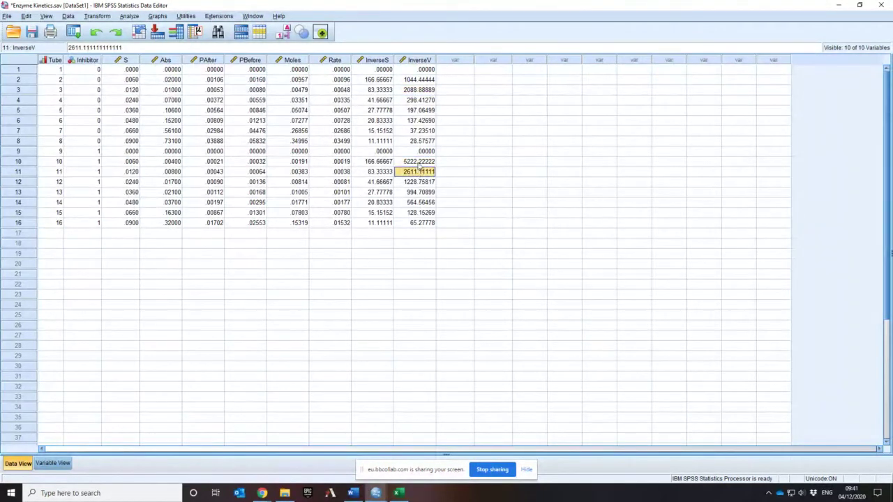
left_click(418, 163)
left_click(419, 172)
left_click(414, 153)
left_click(414, 164)
left_click(417, 172)
left_click(416, 92)
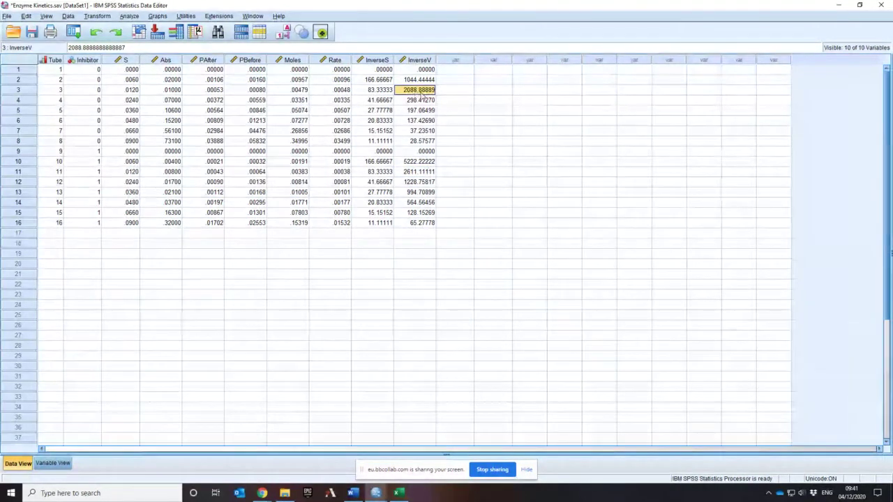
left_click(419, 172)
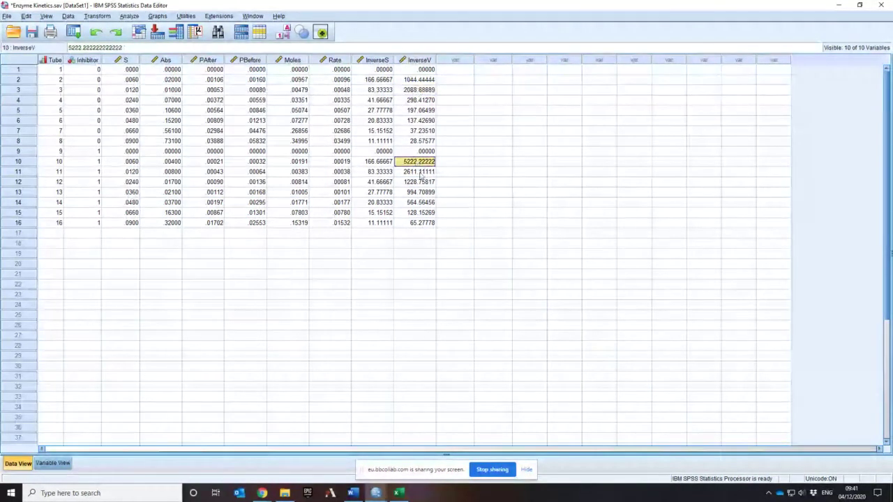
In Variable View, give InverseV a missing-value range from 2000 plus one discrete value
left_click(56, 466)
left_click(288, 140)
left_click(293, 150)
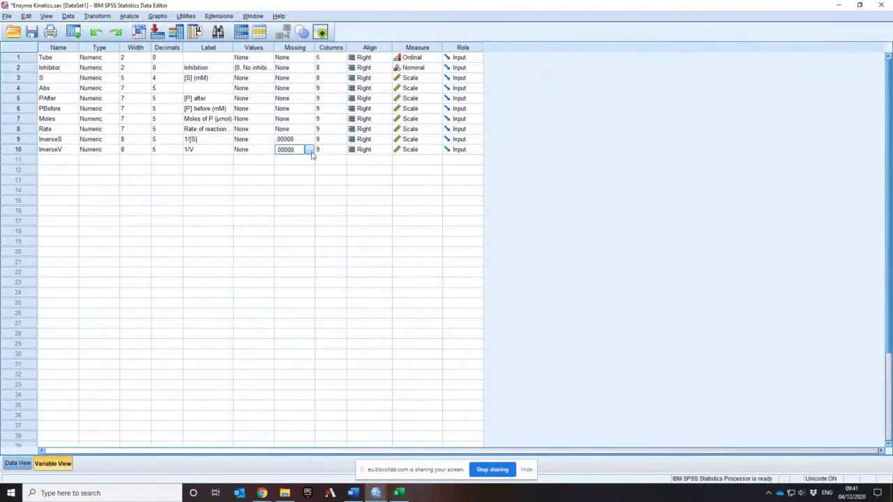
left_click(309, 150)
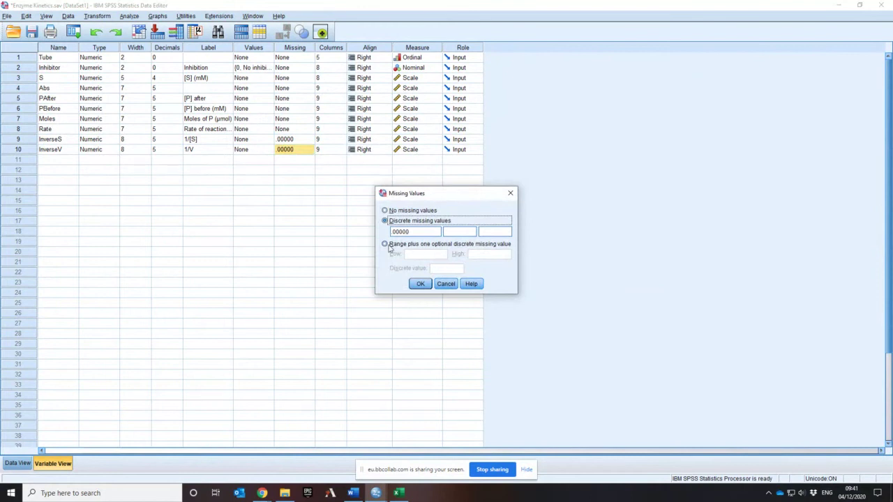
left_click(389, 245)
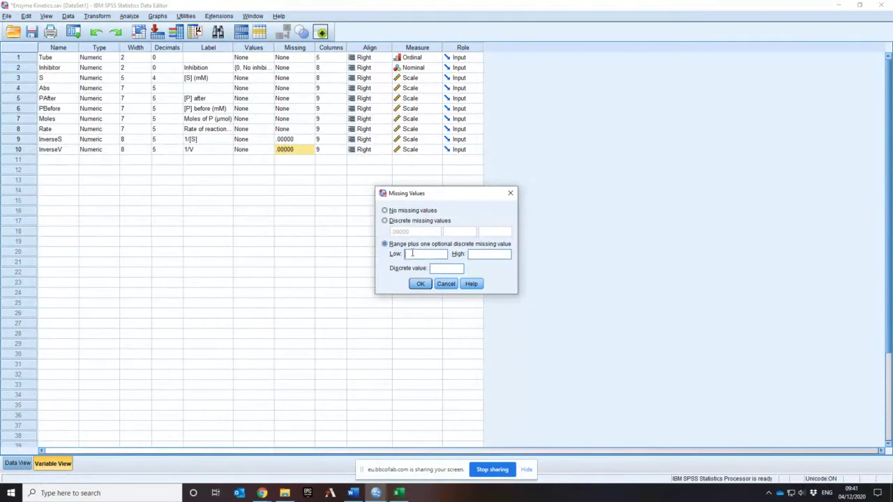
left_click(410, 254)
type("2000")
left_click(420, 284)
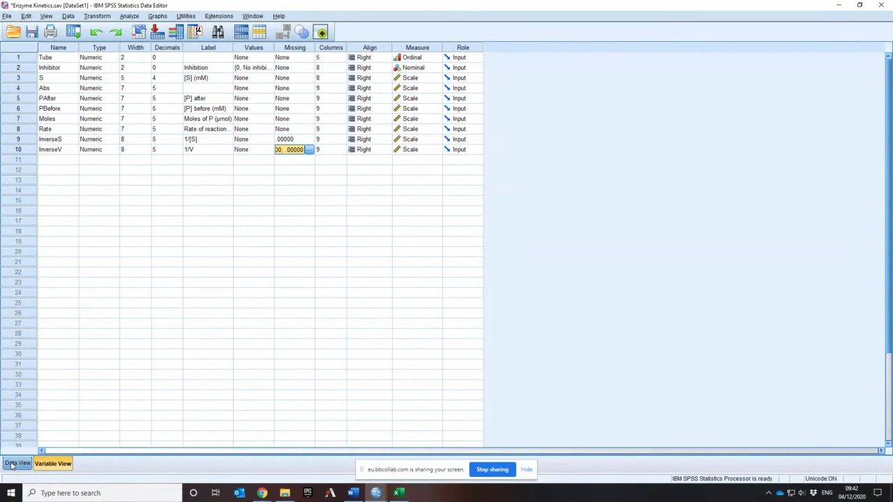
Rerun the 1/V on 1/[S] regression for Inhibitor=0 cases, getting R Square .991
left_click(17, 463)
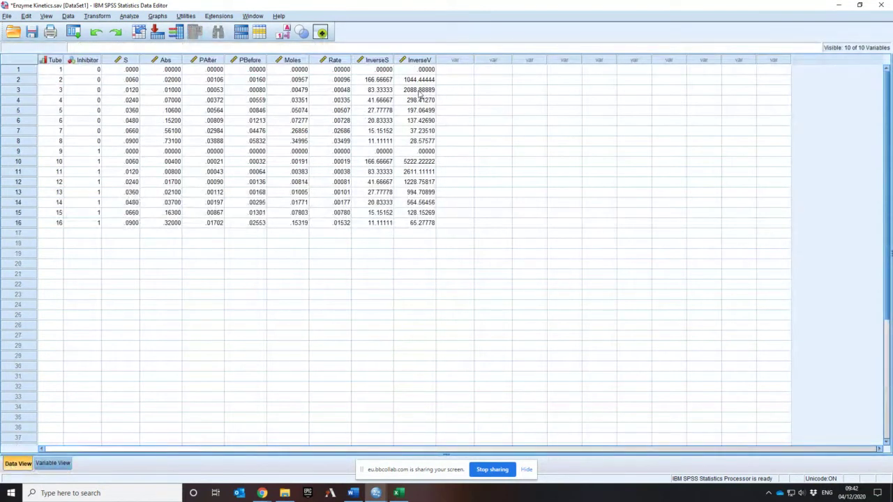
left_click(130, 18)
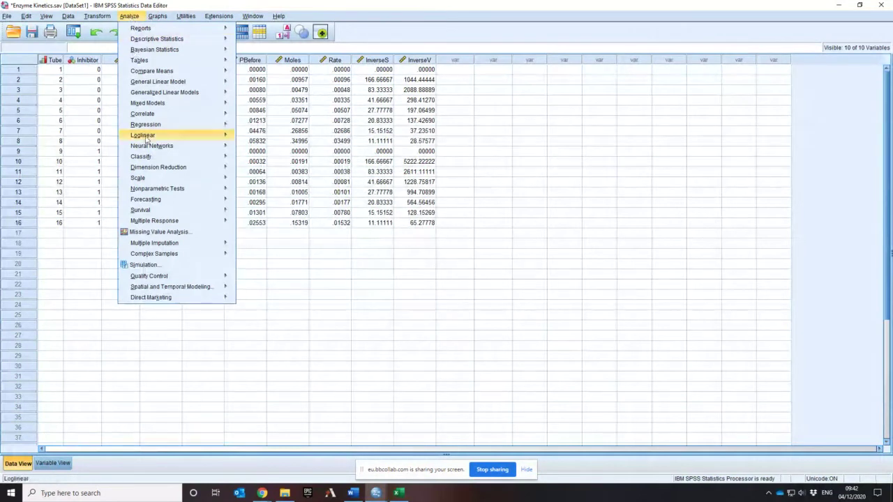
mouse_move(180, 128)
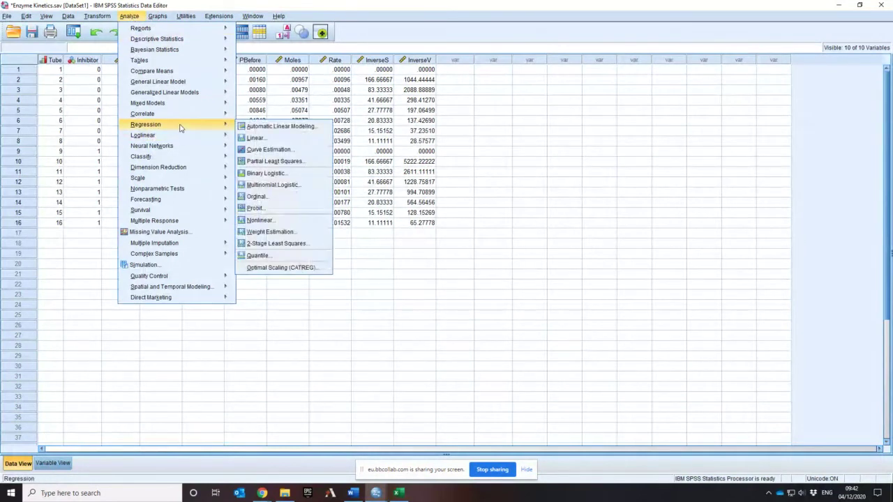
left_click(255, 138)
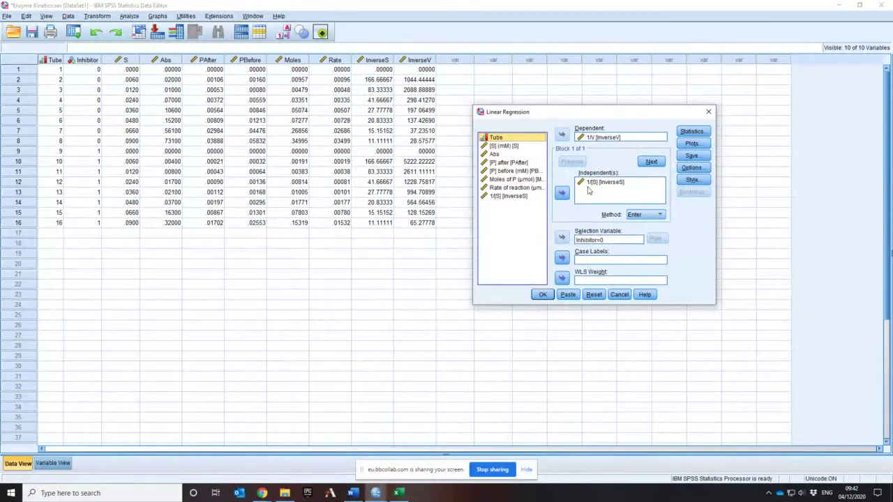
left_click(593, 185)
left_click(541, 295)
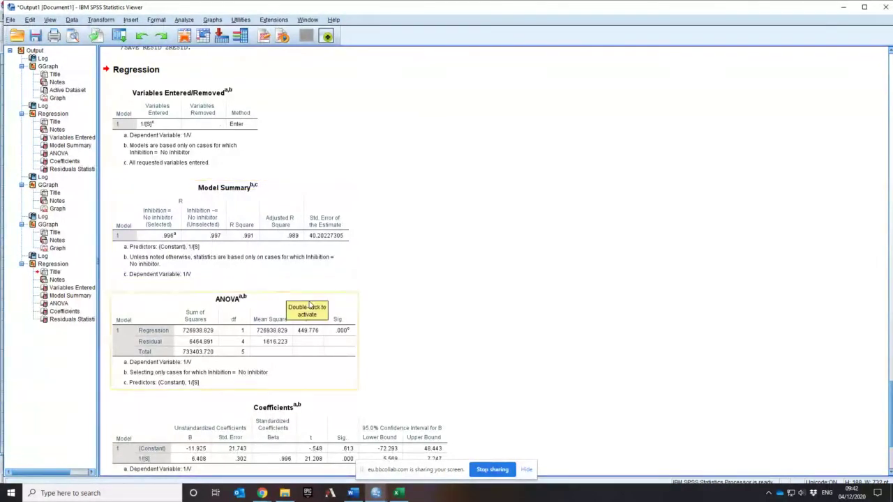
scroll(300, 335, "down", 5)
scroll(311, 300, "up", 5)
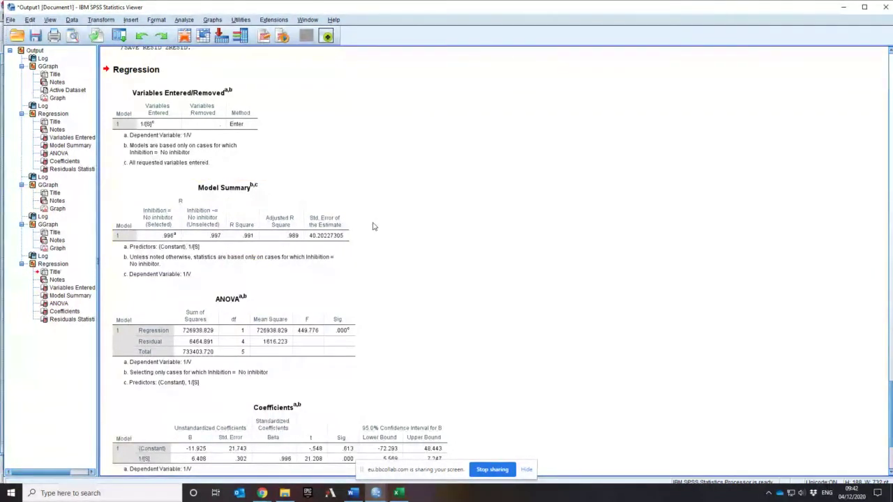
left_click(278, 322)
scroll(457, 338, "down", 5)
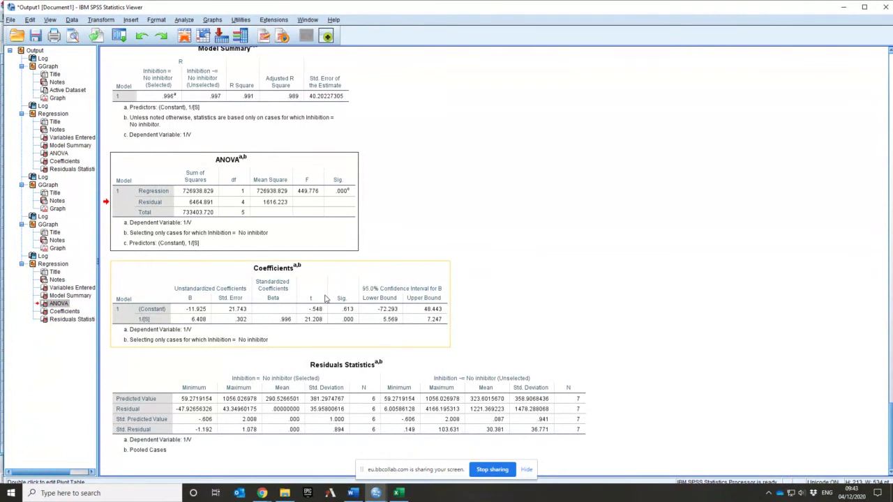
left_click(325, 298)
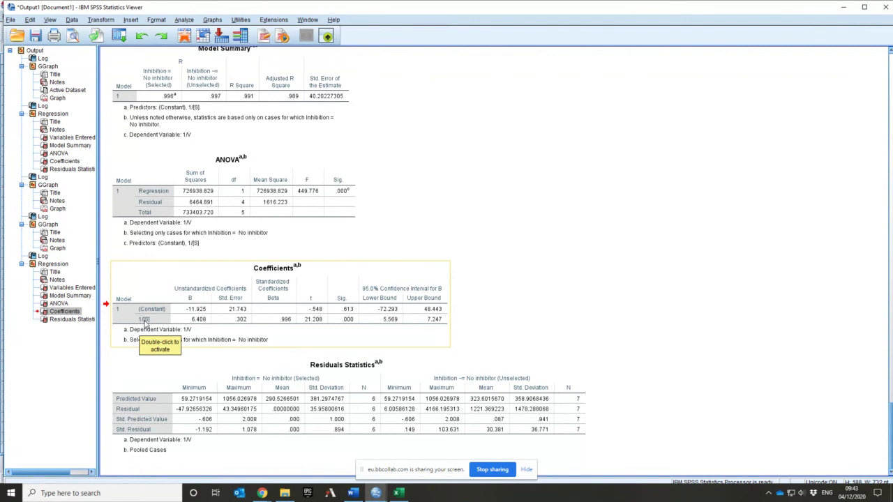
left_click(347, 311)
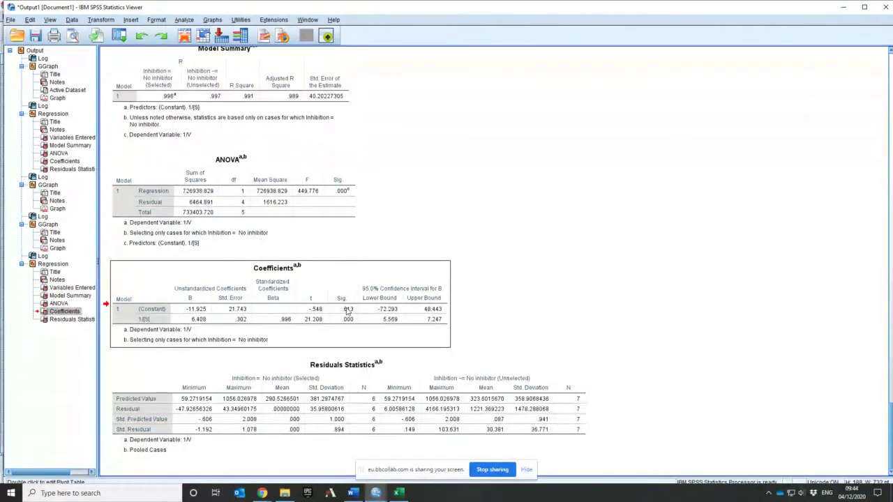
double_click(347, 313)
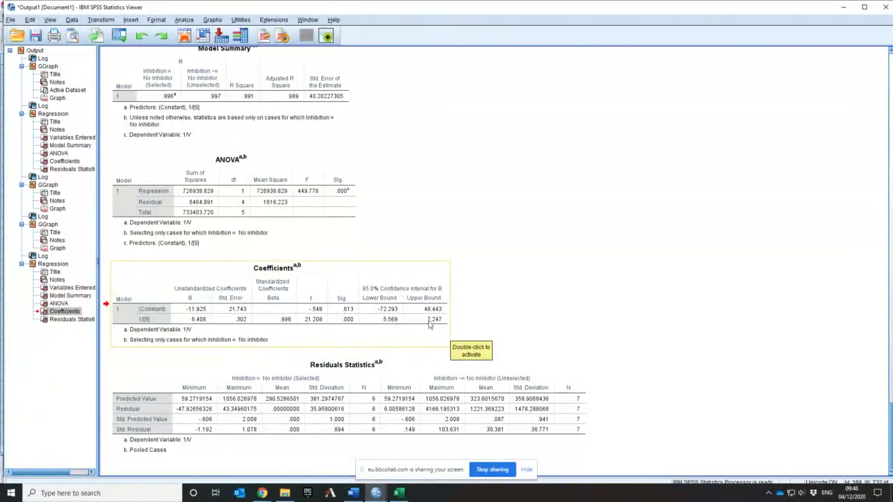
left_click(431, 322)
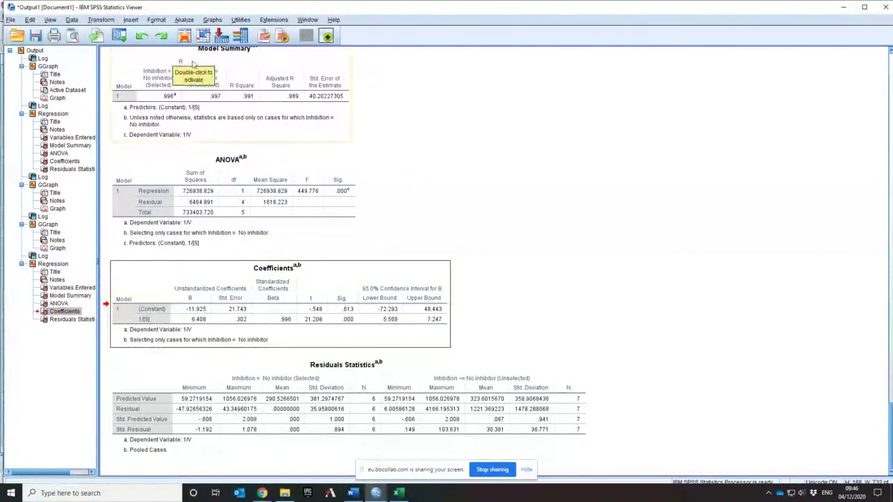
left_click(129, 23)
Restrict the 1/V on 1/[S] linear regression to cases where Inhibitor equals 1
mouse_move(184, 20)
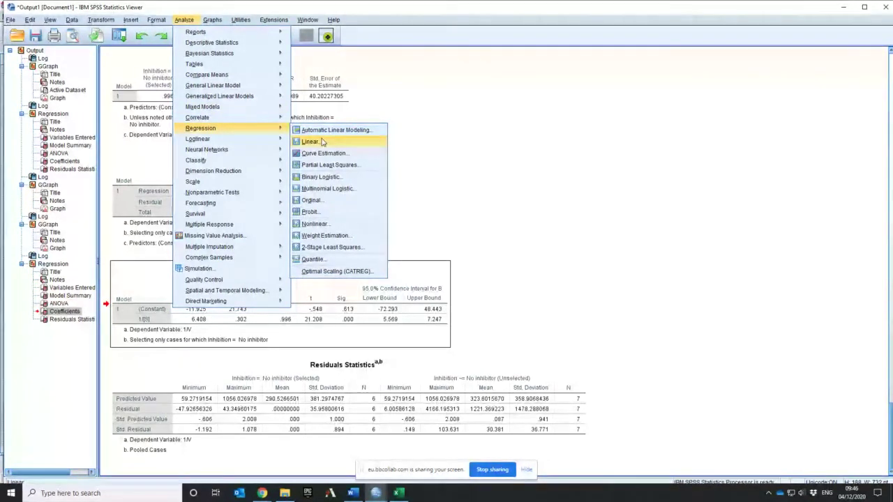
left_click(309, 141)
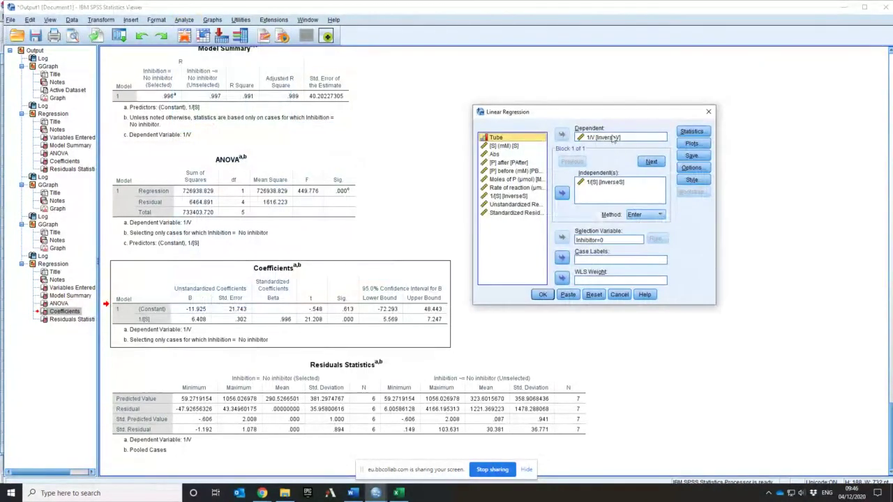
left_click(608, 242)
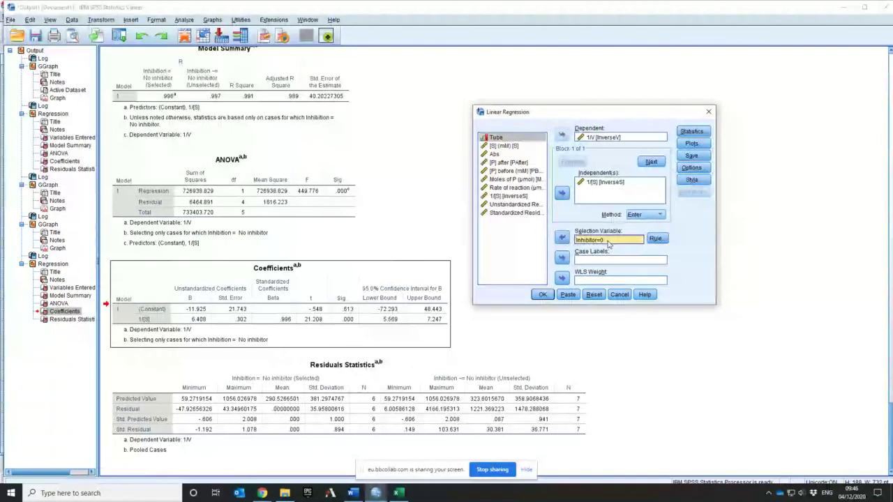
left_click(656, 239)
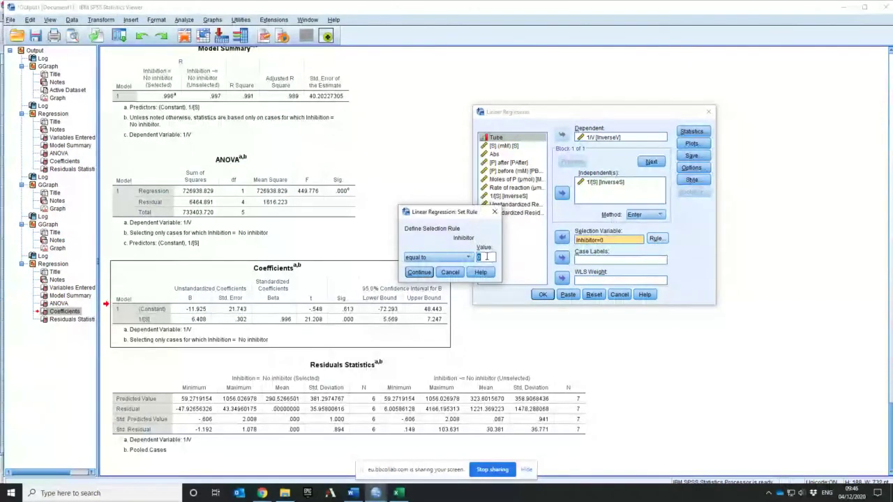
type("1")
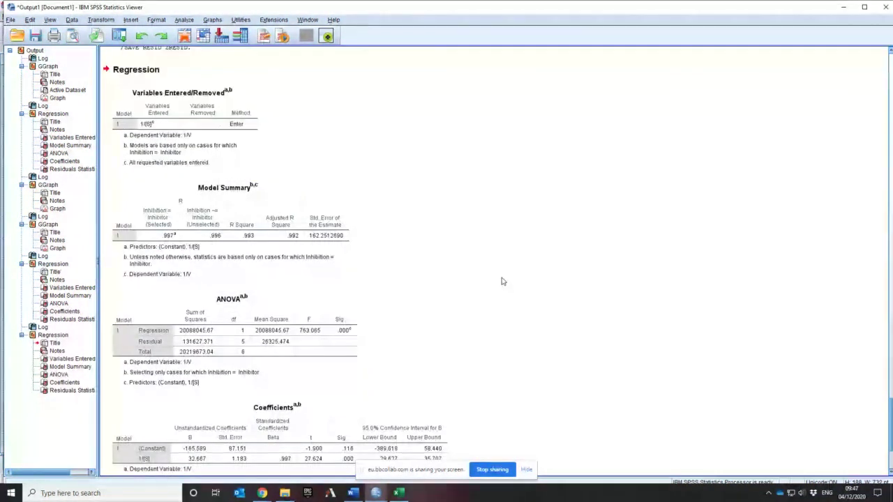
scroll(501, 281, "down", 3)
Review the inhibitor regression's Model Summary, ANOVA and Coefficients tables (R Square .993, slope 32.667)
left_click(224, 83)
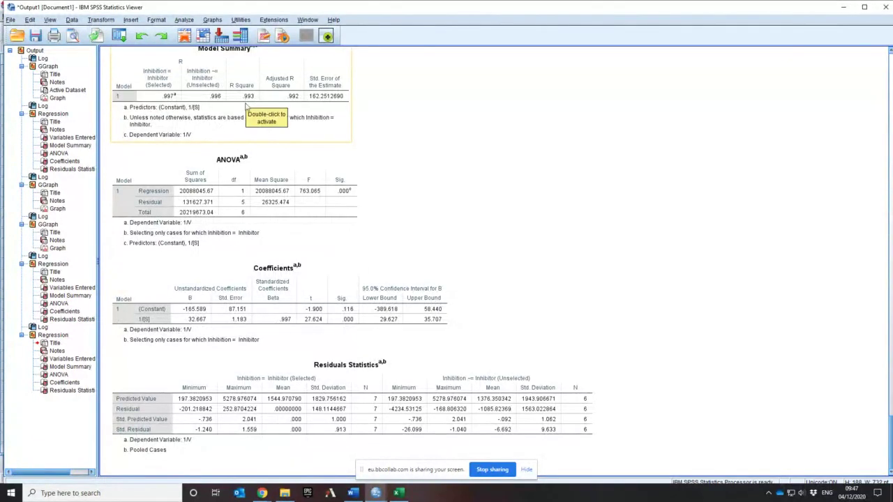
left_click(321, 204)
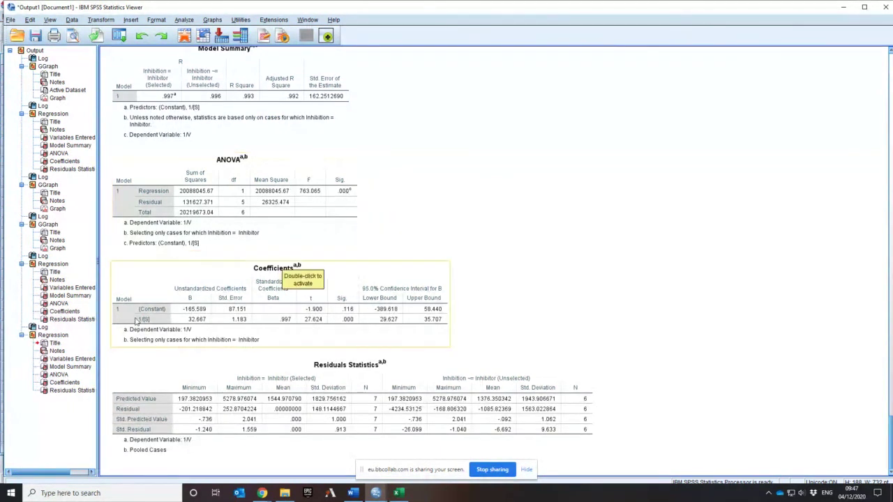
left_click(270, 264)
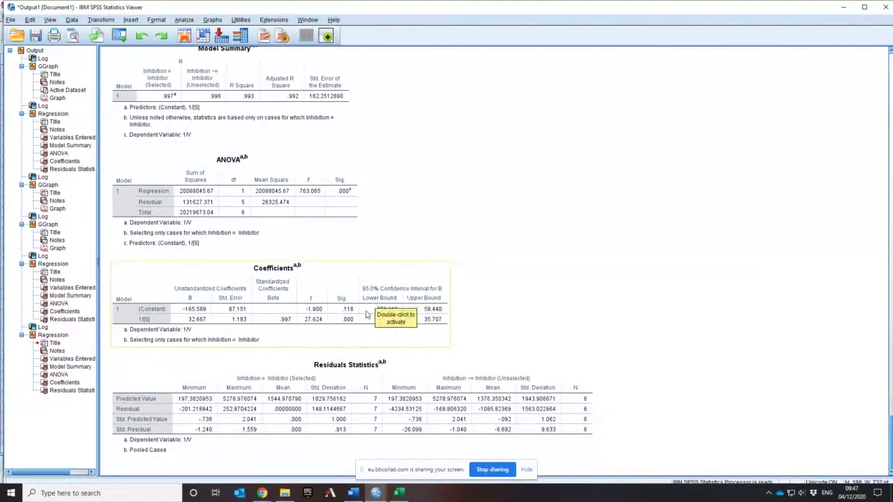
Switch back to the Enzyme Kinetics.sav Data Editor showing the new residual columns
mouse_move(375, 494)
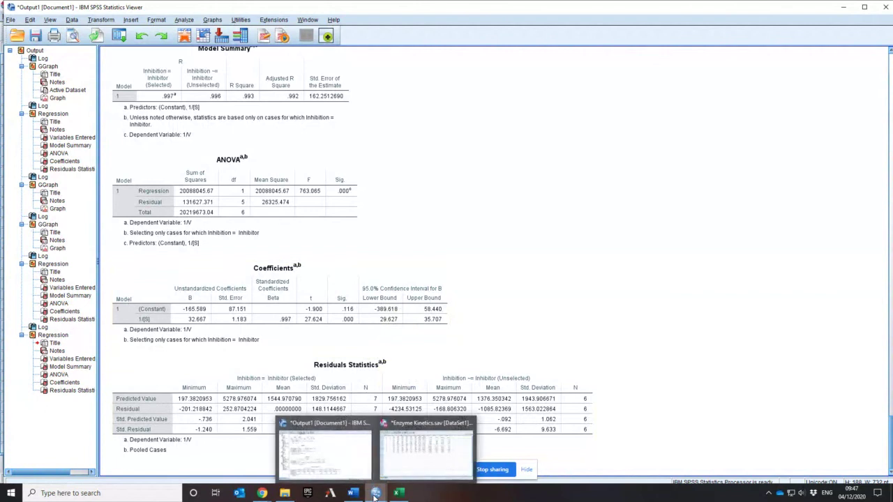
left_click(427, 446)
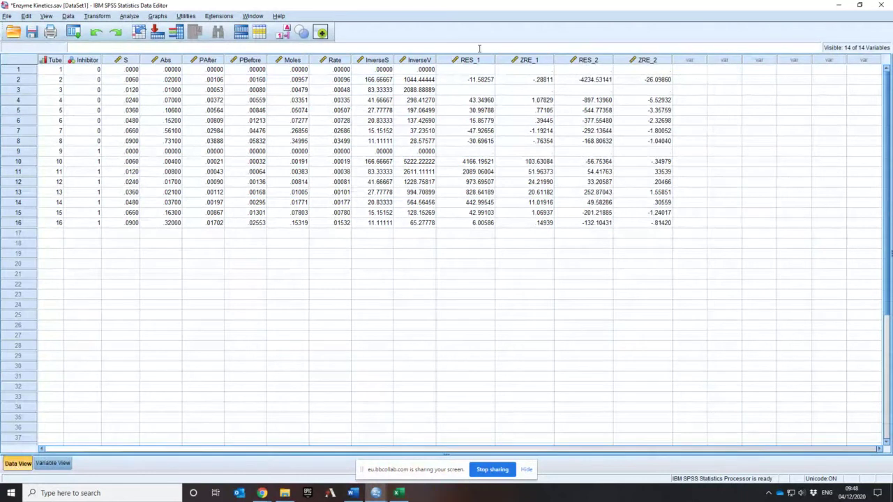
Select the RES_1 through ZRE_2 columns and clear all four residual variables
left_click_drag(468, 60, 648, 61)
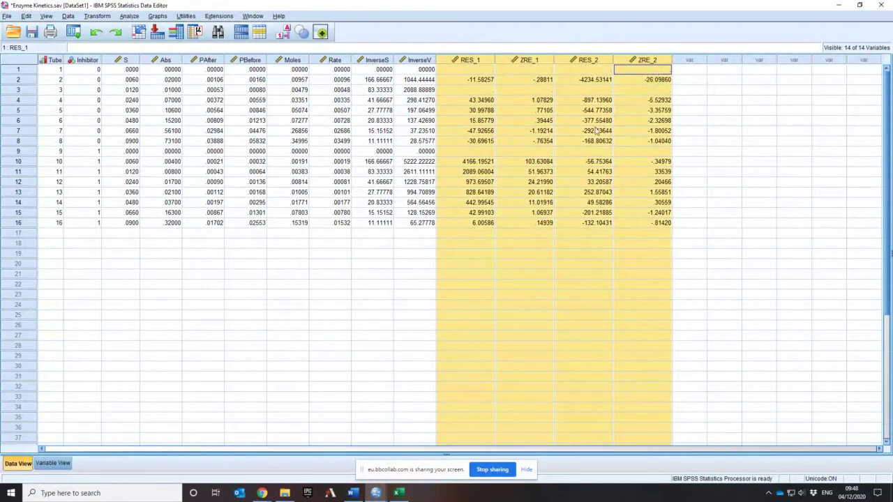
right_click(594, 130)
left_click(613, 204)
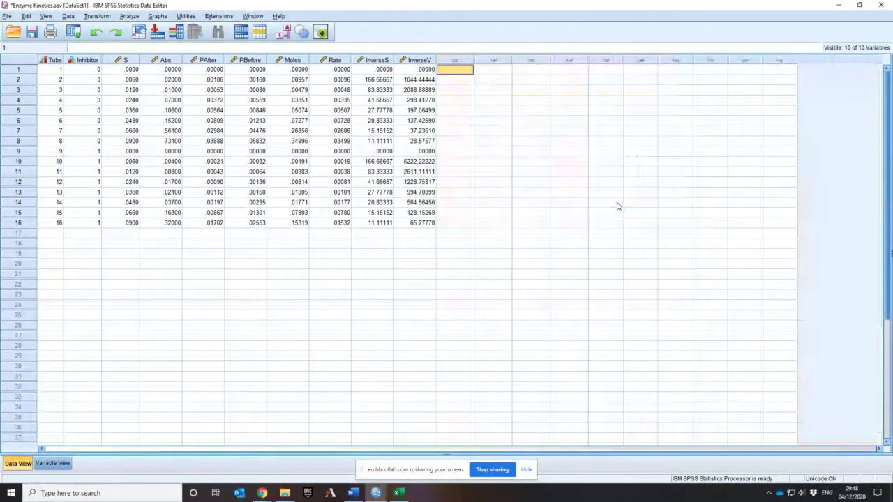